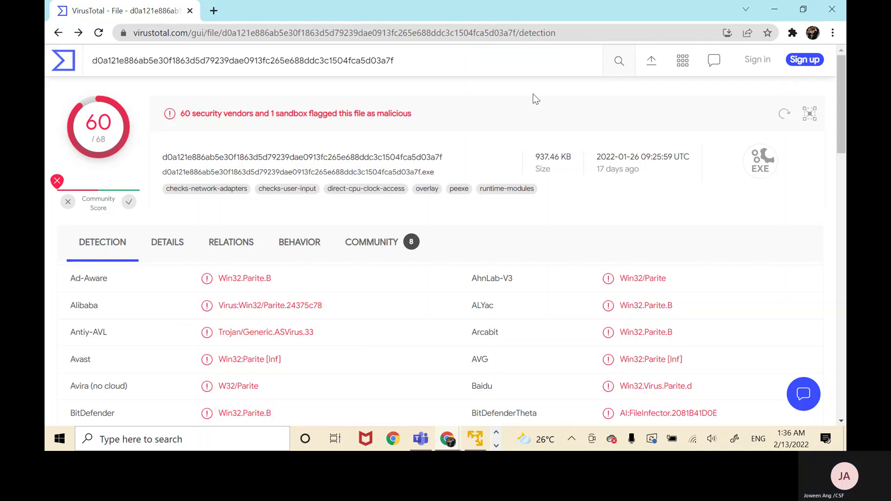
- Examine the security vendors' detection results for the d0a121e8…5d03a7f executable
left_click(572, 34)
left_click(526, 116)
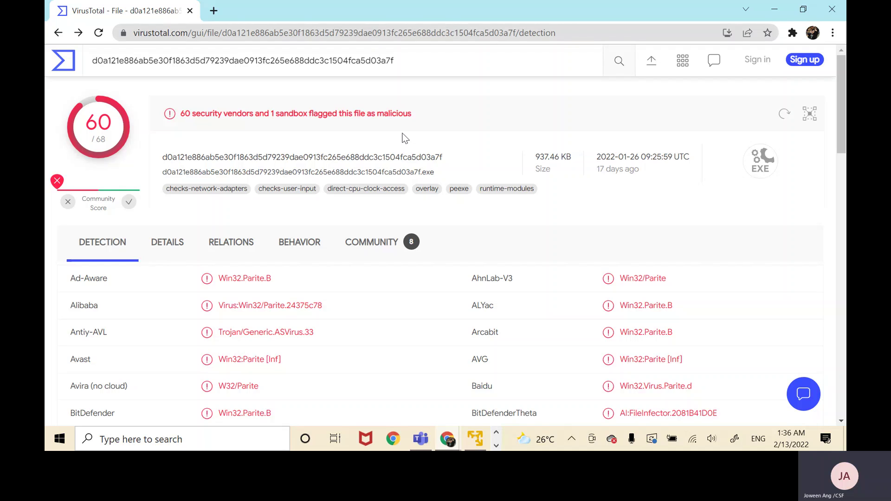
scroll(322, 285, "down", 4)
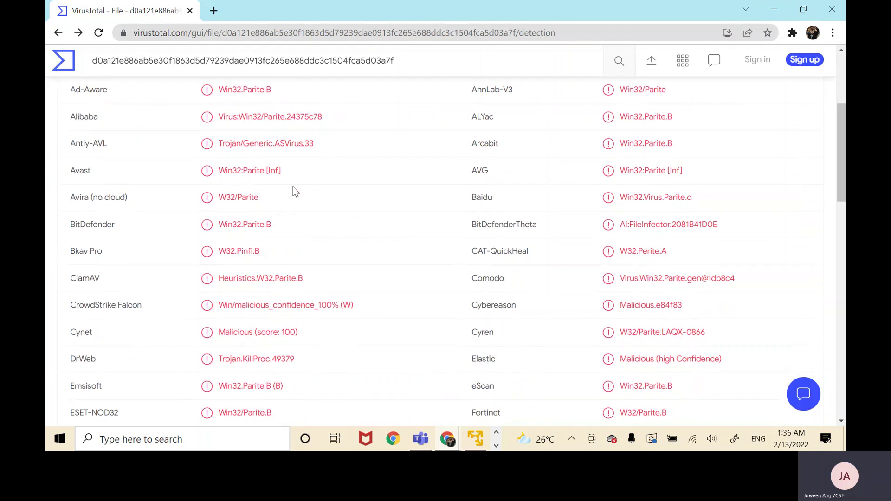
scroll(293, 188, "down", 3)
scroll(293, 191, "up", 1)
scroll(294, 191, "down", 1)
scroll(293, 192, "up", 6)
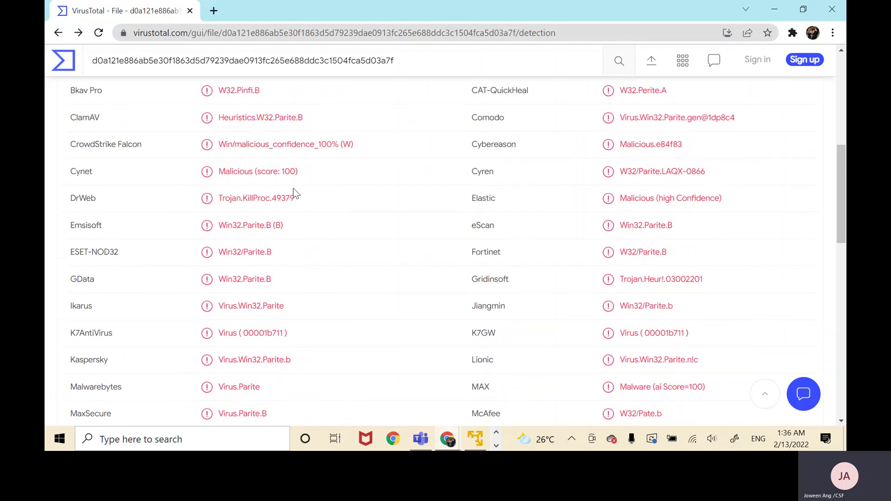
scroll(294, 192, "up", 3)
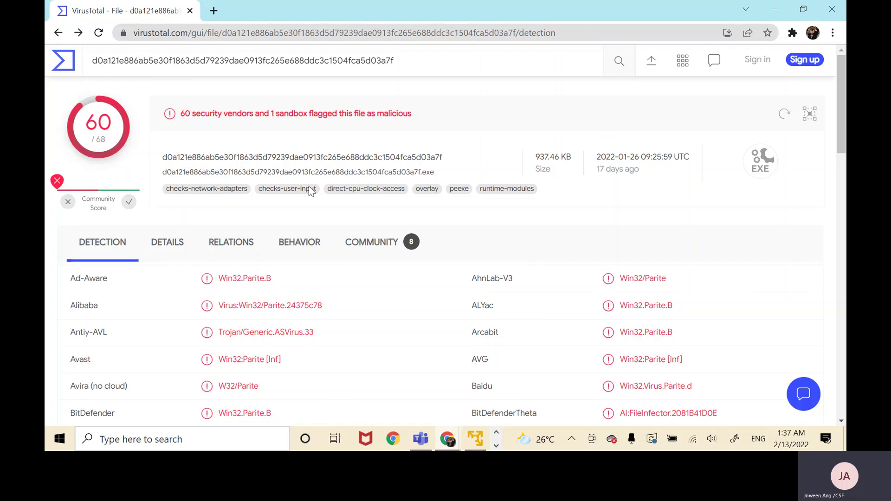
- Review the file's details, from basic properties and history to its known names and portable executable info
left_click(165, 245)
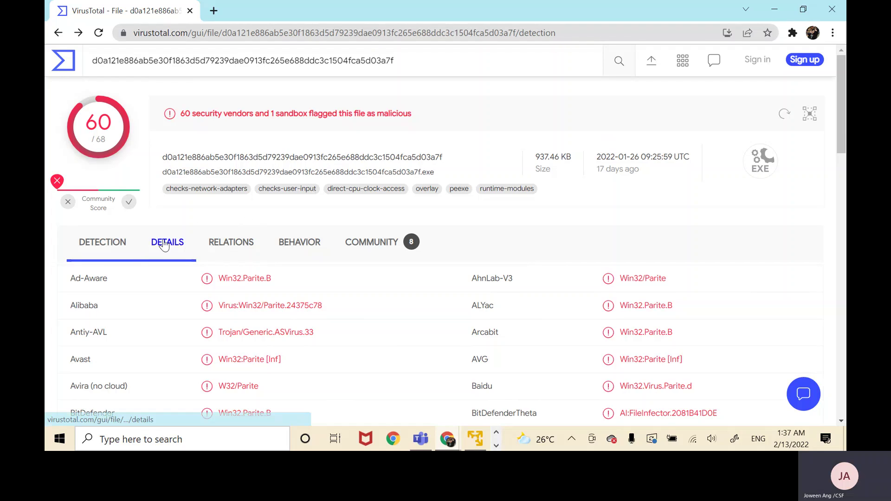
scroll(233, 213, "down", 3)
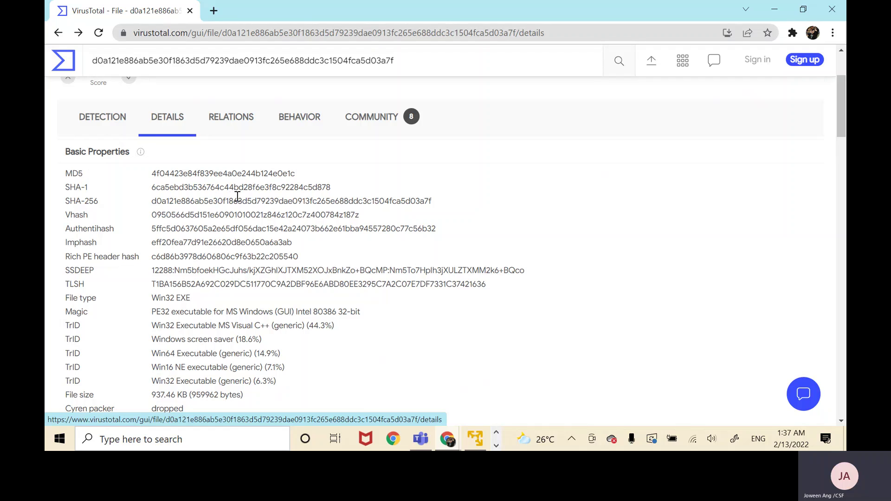
scroll(239, 204, "down", 5)
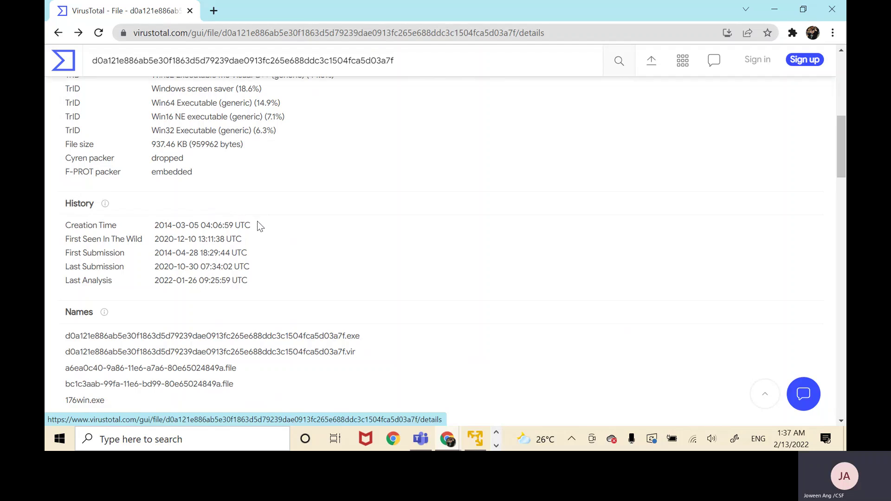
scroll(257, 221, "down", 1)
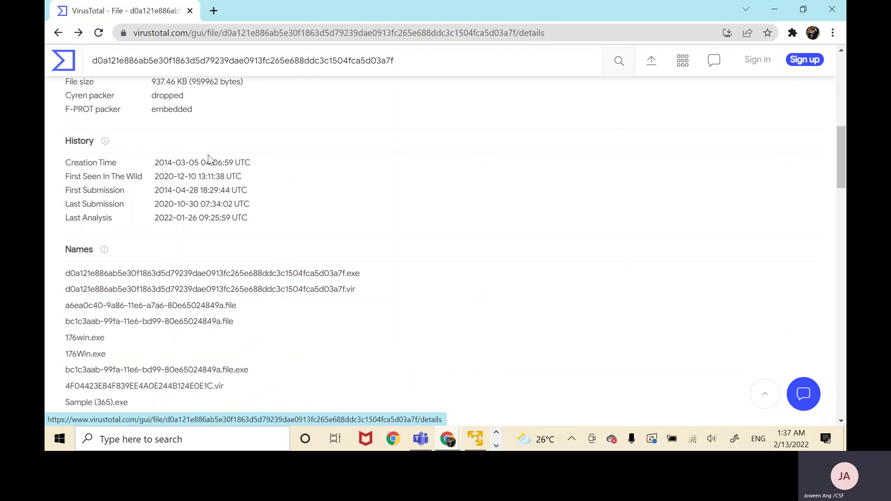
scroll(215, 173, "down", 1)
scroll(185, 180, "up", 1)
scroll(194, 194, "down", 1)
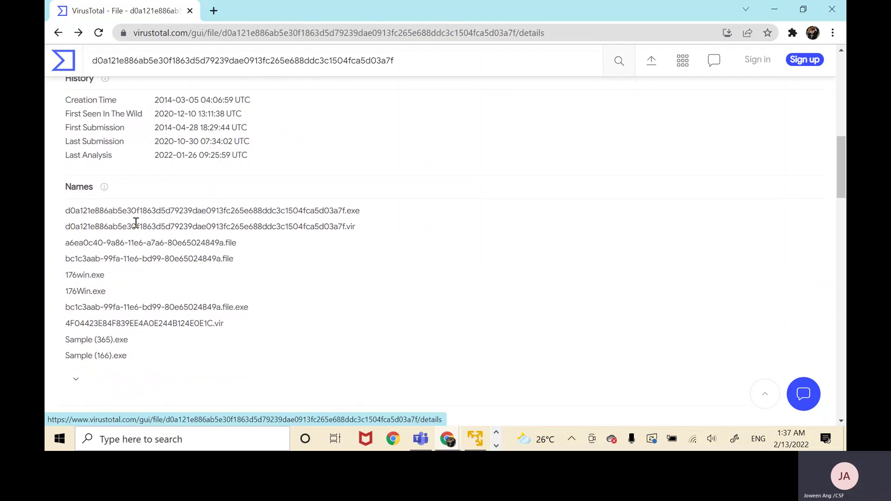
scroll(141, 228, "down", 3)
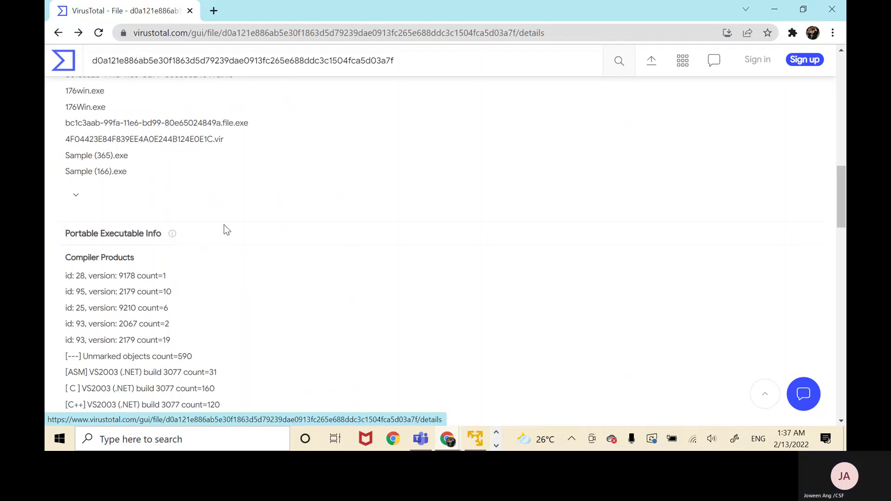
- Examine the file's relations: contacted URLs, contacted domains, contacted IP addresses and dropped files
scroll(225, 229, "up", 10)
left_click(238, 241)
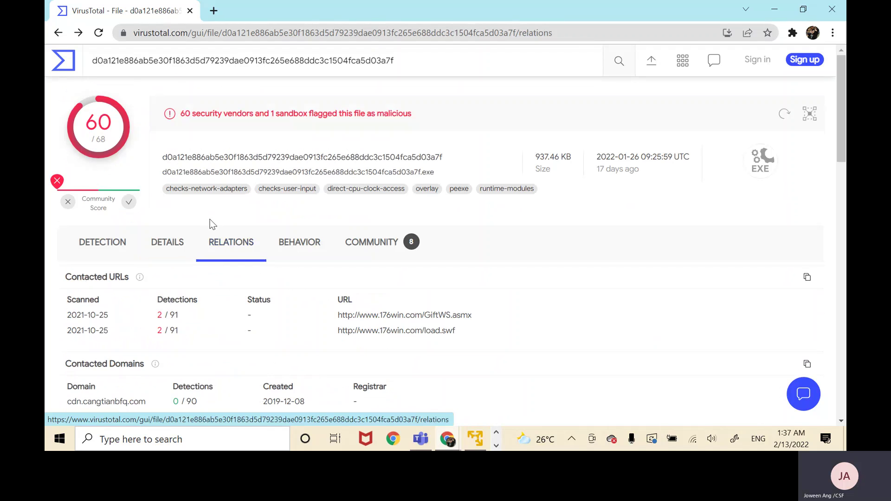
scroll(246, 241, "down", 2)
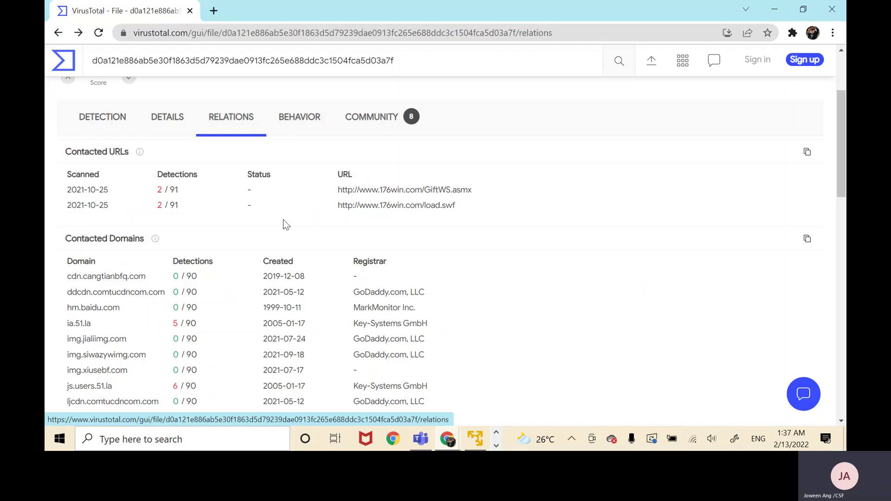
scroll(288, 219, "down", 1)
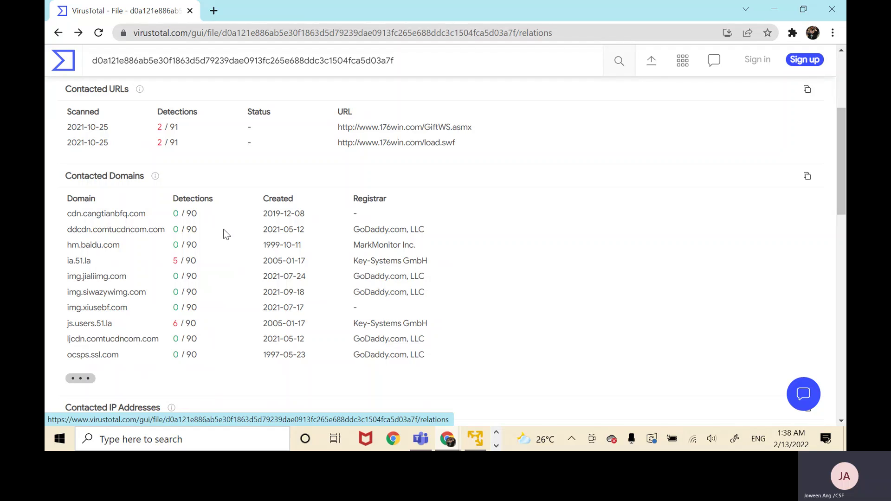
scroll(230, 233, "down", 1)
scroll(189, 225, "up", 3)
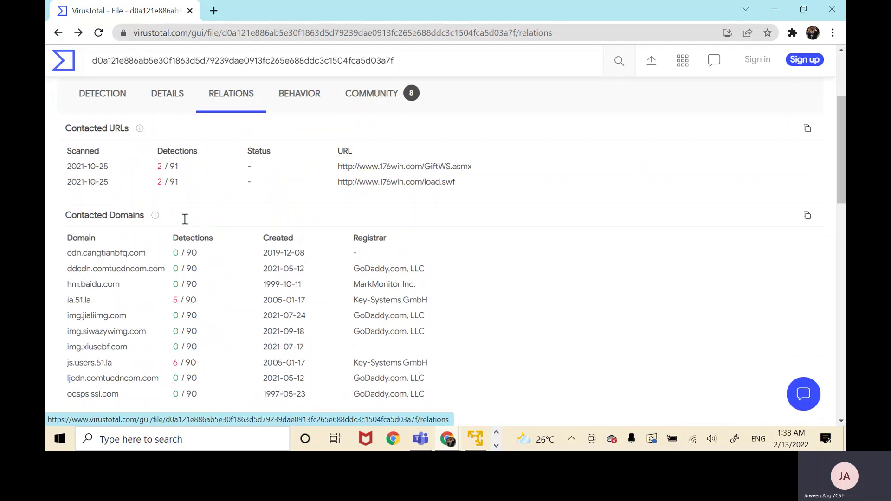
scroll(139, 209, "down", 1)
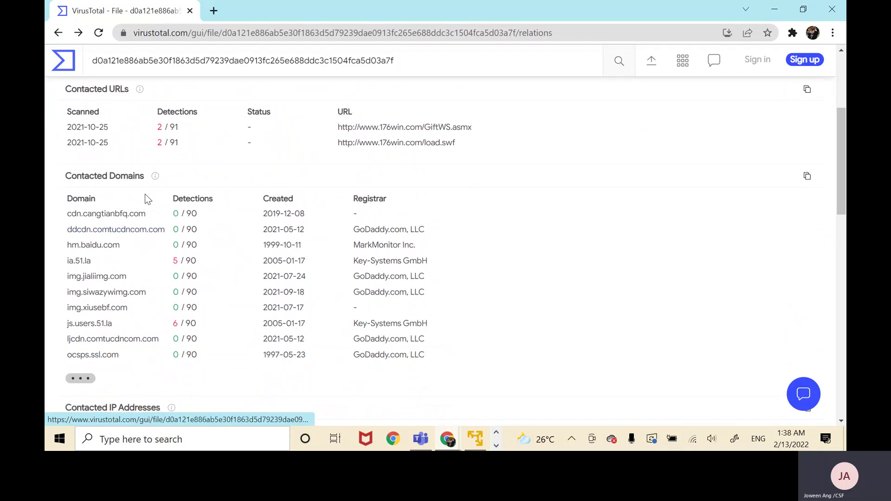
scroll(218, 265, "down", 1)
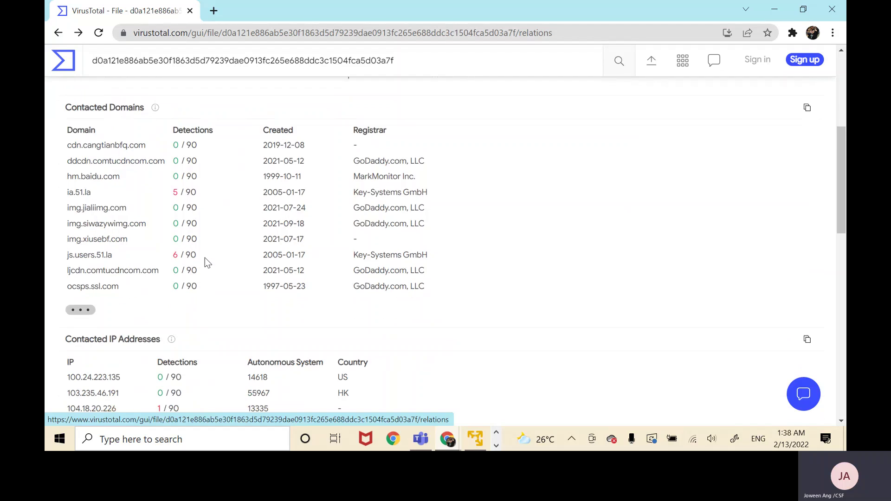
scroll(196, 249, "up", 2)
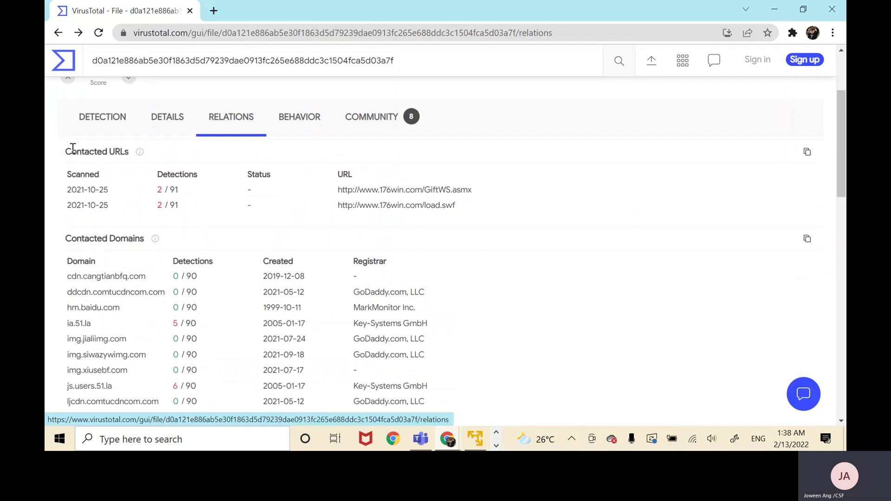
scroll(171, 177, "down", 7)
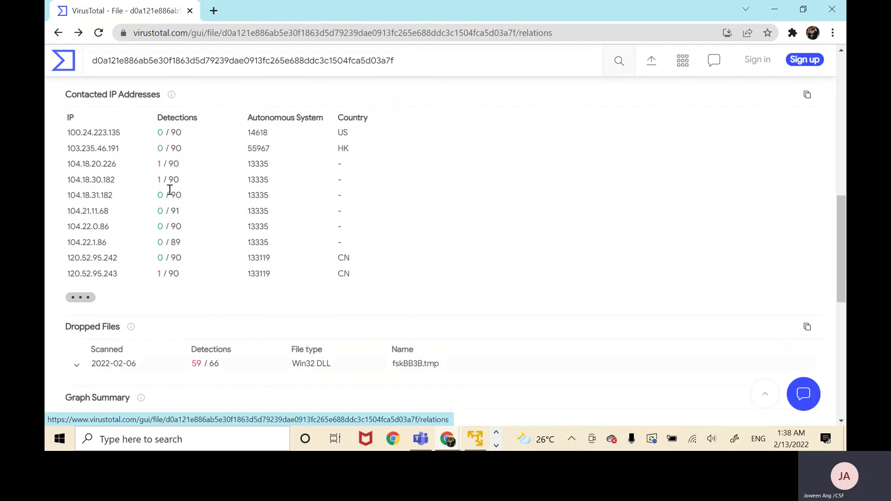
scroll(170, 190, "down", 1)
scroll(177, 199, "down", 1)
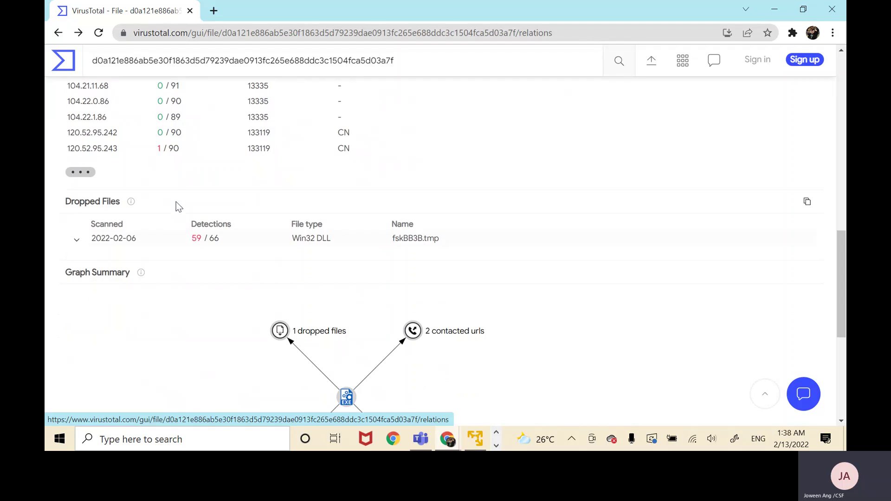
- Look up the report of the dropped file fskBB3B.tmp and read its vendor detections
left_click(424, 242)
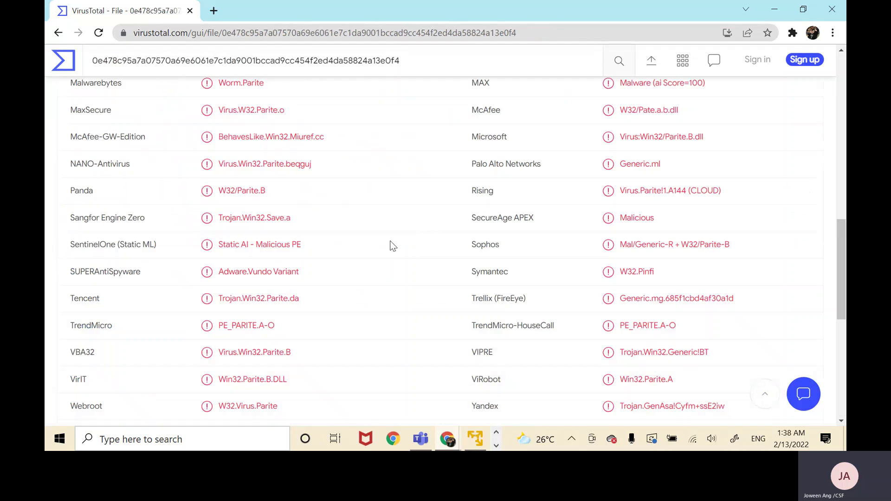
scroll(325, 227, "up", 10)
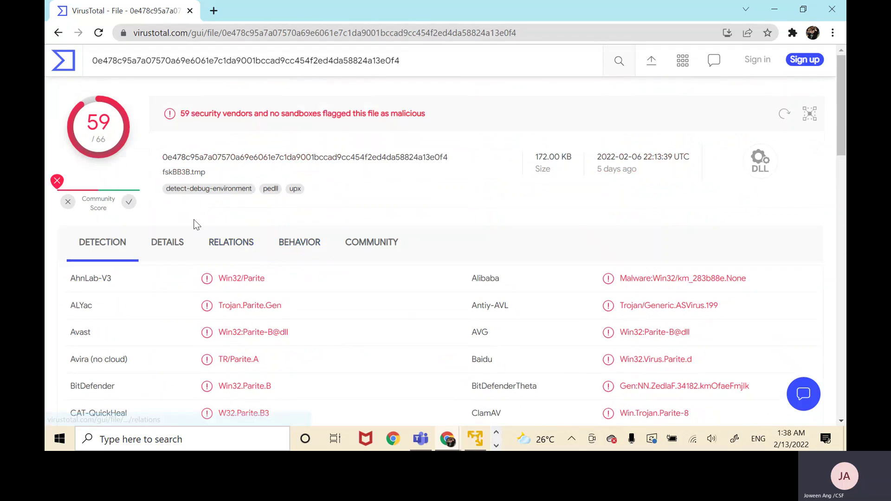
scroll(260, 225, "down", 1)
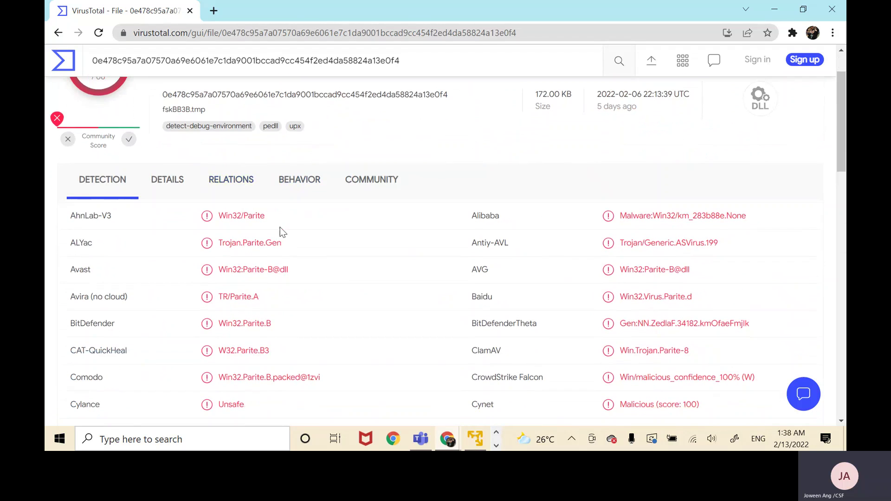
scroll(293, 243, "down", 2)
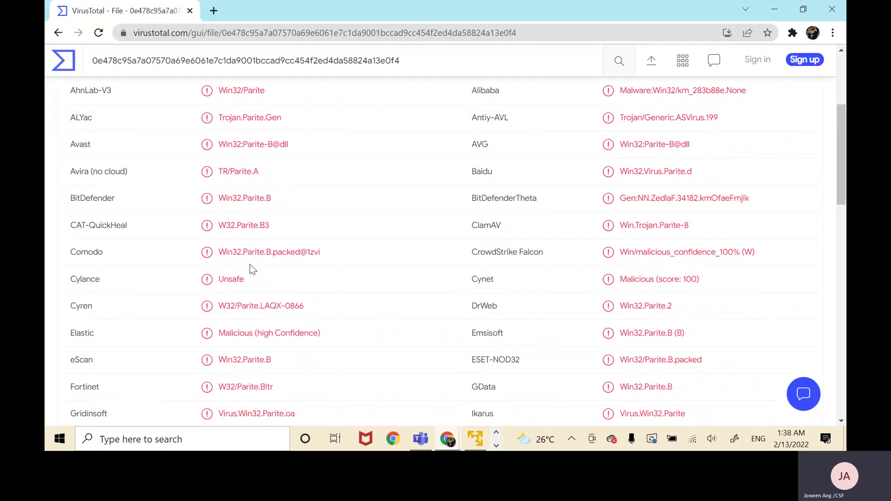
scroll(250, 265, "down", 2)
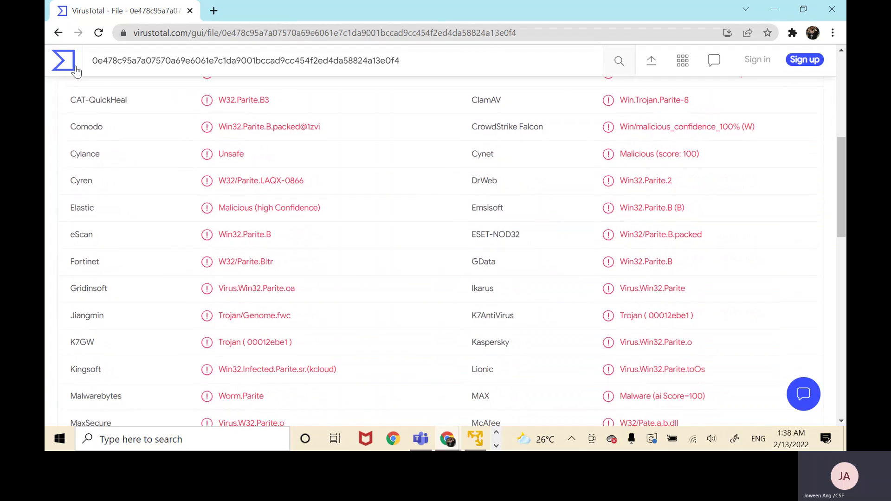
- Return to the original executable's report and view its Microsoft Sysinternals behavior results
left_click(58, 32)
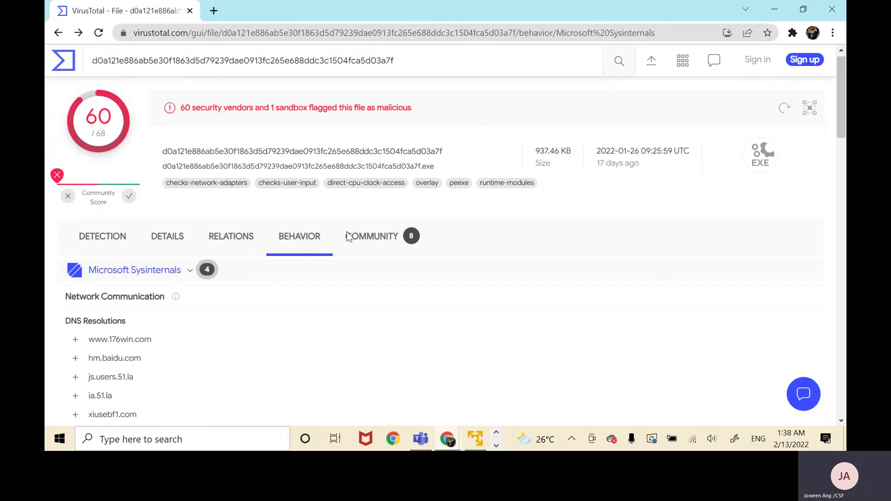
scroll(371, 238, "down", 4)
scroll(374, 244, "down", 1)
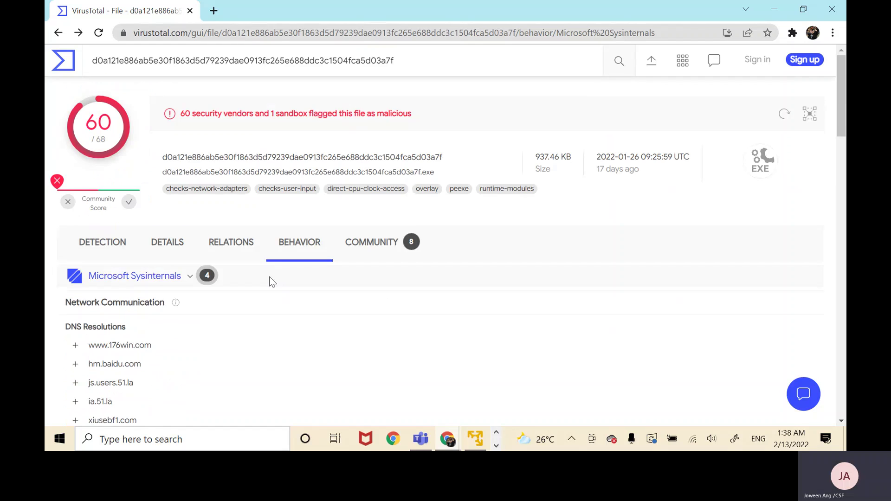
- Show the executable's hash details, then switch to the WinXP-MAAT-Student virtual machine in VMware Player and un-maximize its window
left_click(179, 252)
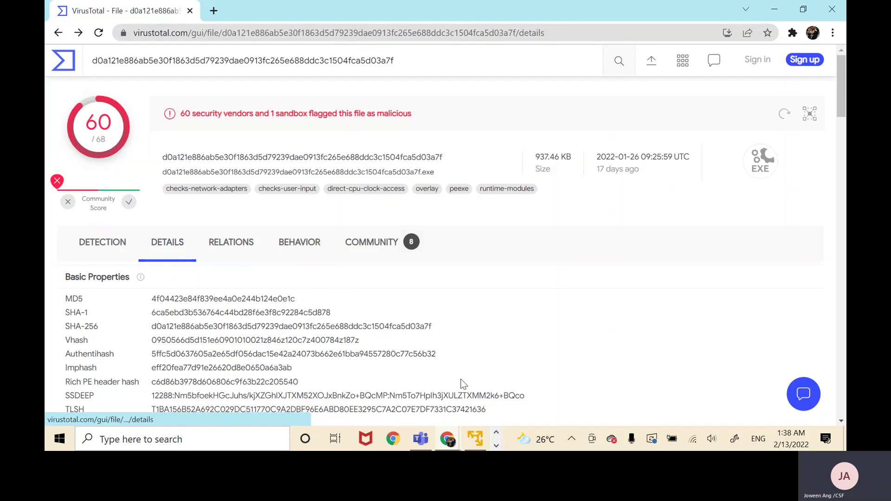
scroll(460, 399, "down", 2)
left_click(476, 438)
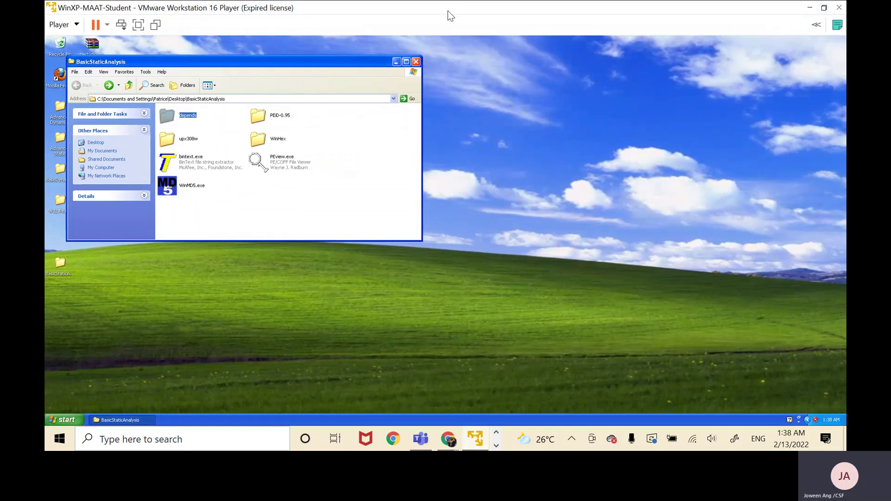
double_click(458, 5)
left_click(473, 242)
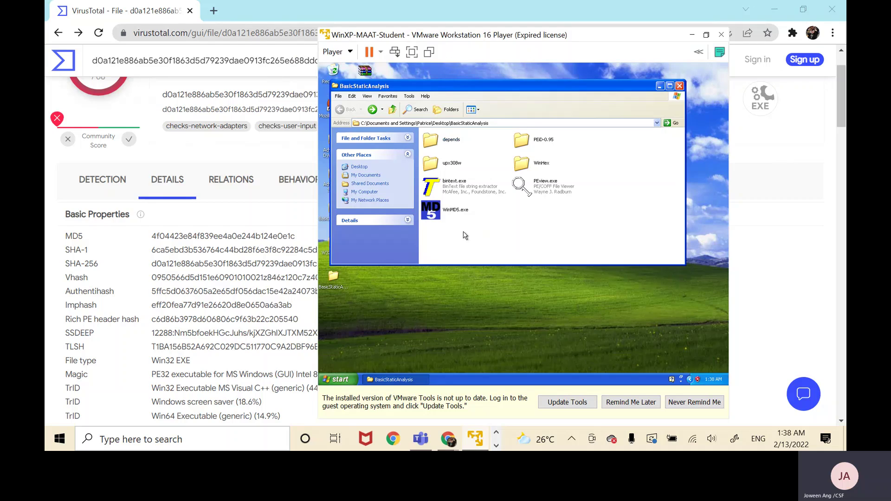
- Compute the MD5 hash of the extensionless d0a121e8…5d03a7f sample from the W32.Pinfi.B folder with WinMD5, then close the tool
double_click(431, 211)
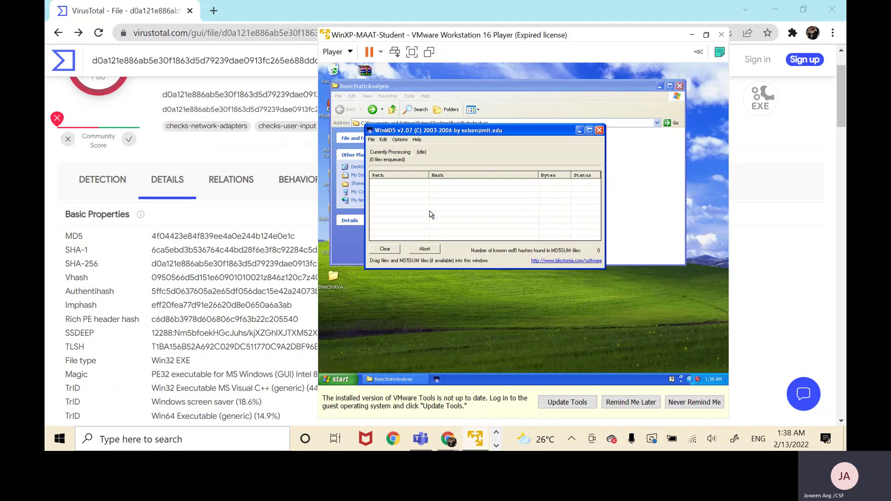
left_click(371, 140)
left_click(394, 150)
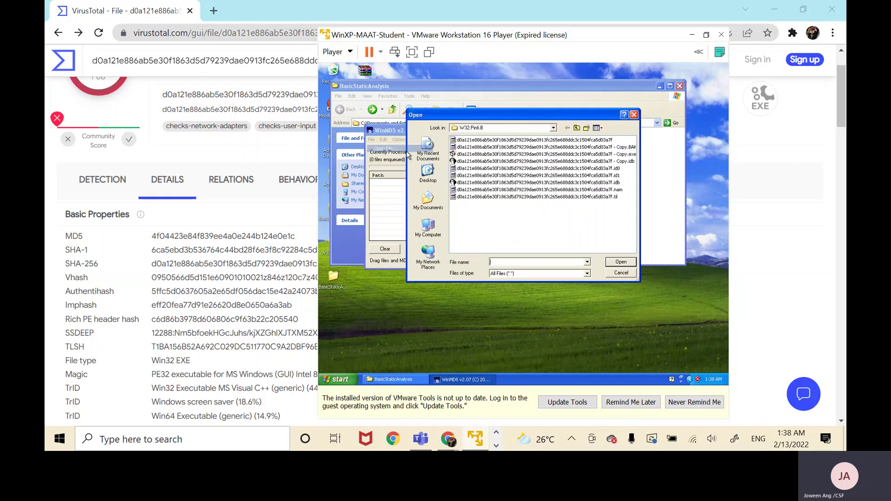
left_click(475, 140)
left_click(622, 261)
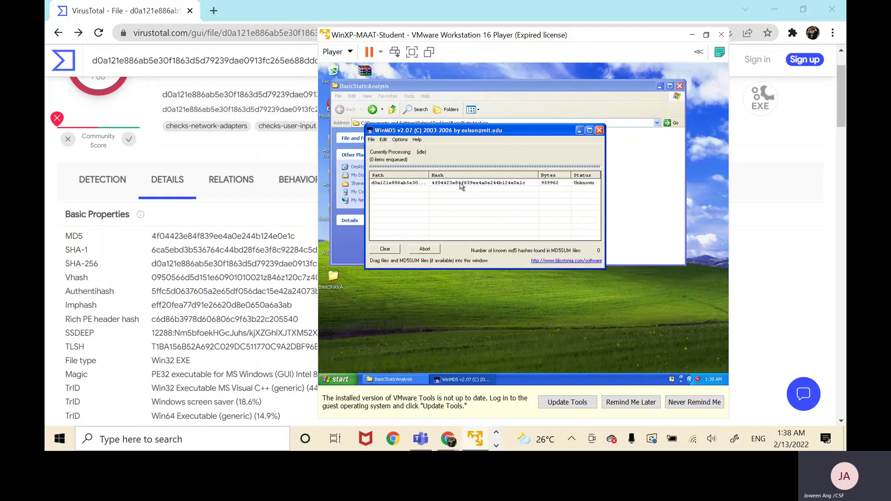
left_click(486, 184)
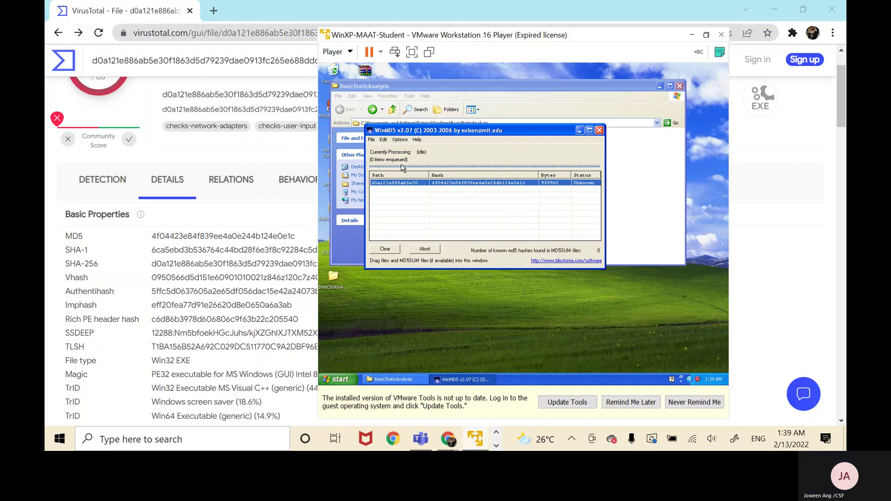
left_click(599, 130)
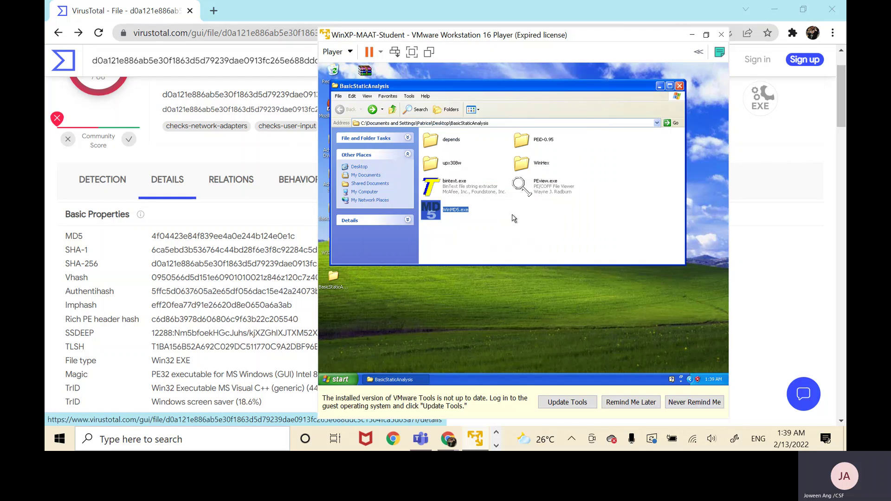
- Start PEiD from the PEiD-0.95 folder and load the d0a121e8…5d03a7f - Copy.exe sample from the W32.Pinfi.B desktop folder
left_click(535, 141)
double_click(535, 141)
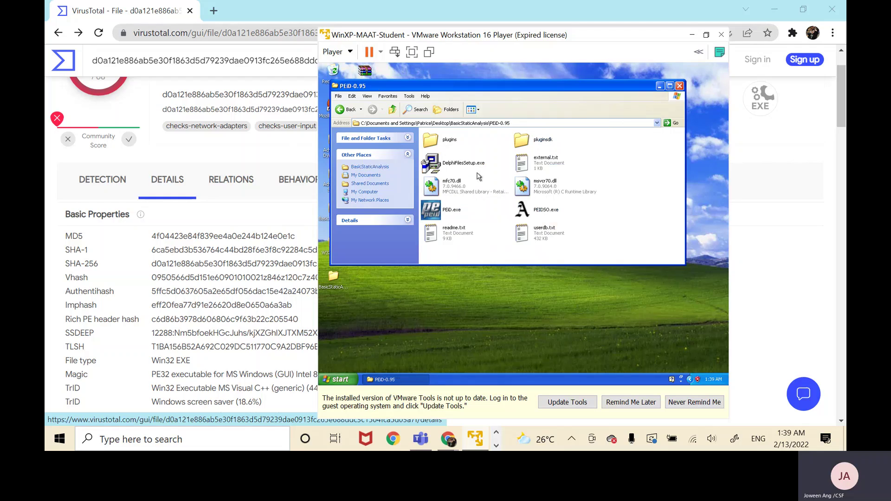
double_click(447, 213)
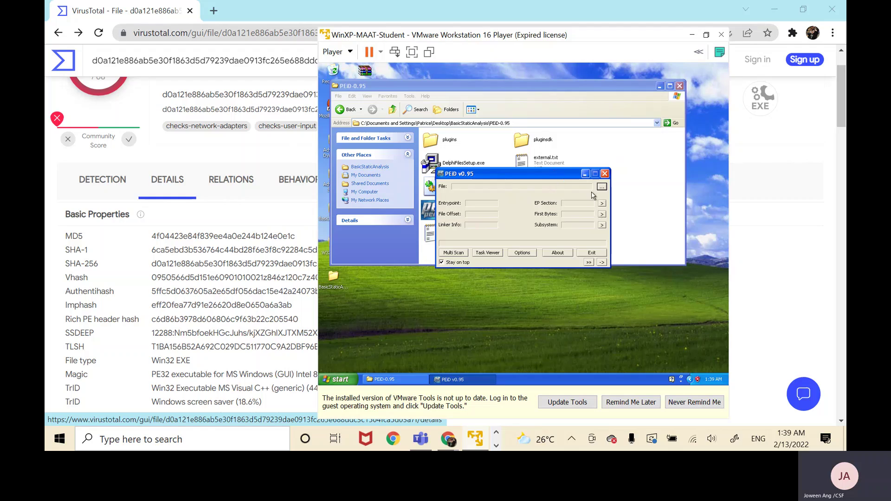
left_click(602, 186)
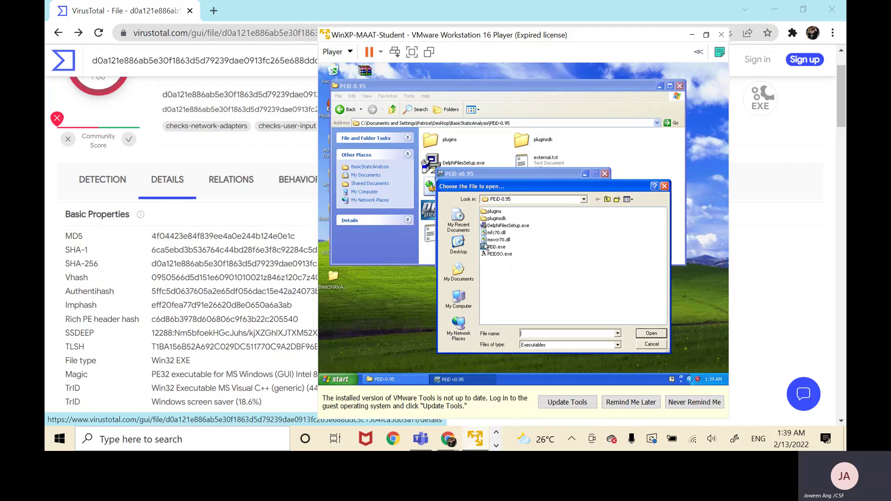
left_click(464, 243)
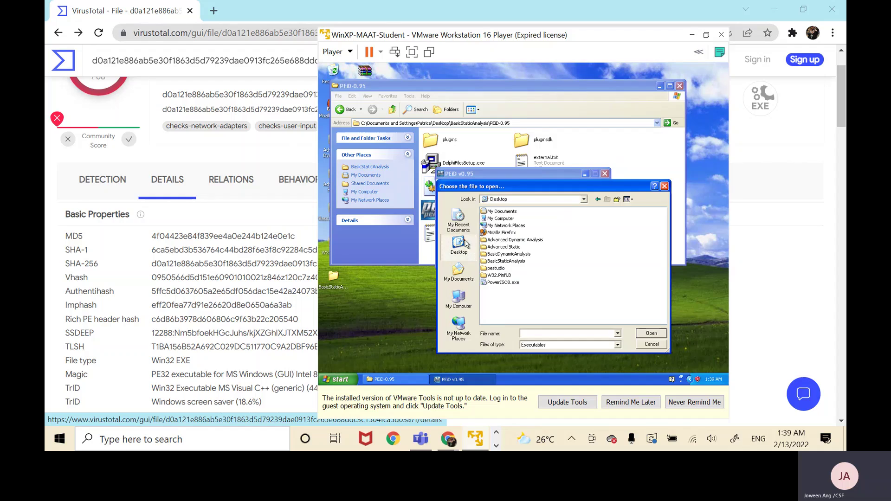
double_click(499, 275)
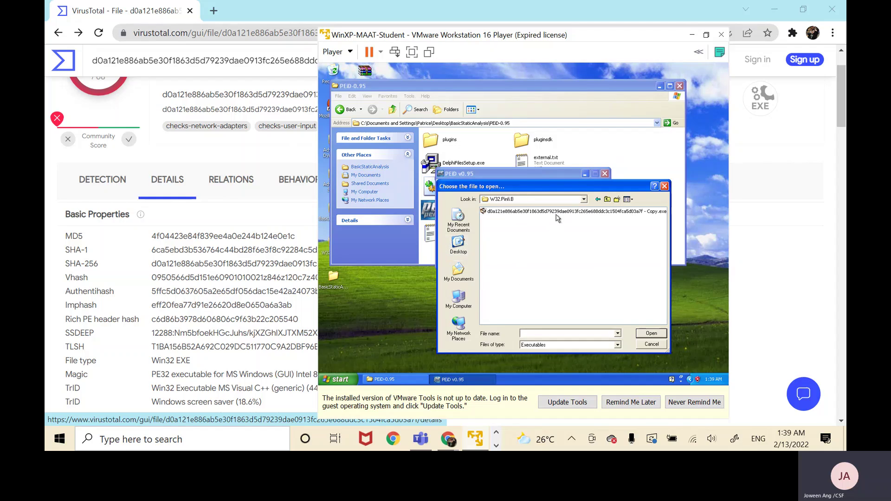
left_click(560, 213)
left_click(651, 333)
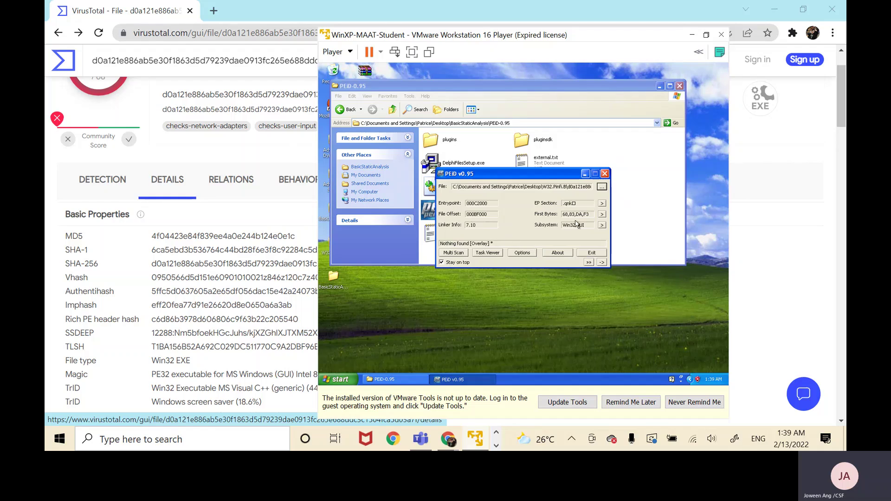
- Inspect the sample's PE sections, comparing virtual and raw sizes of .text, .rdata, .data and .rsrc, then close the Section Viewer
left_click_drag(563, 180, 576, 198)
left_click(595, 181)
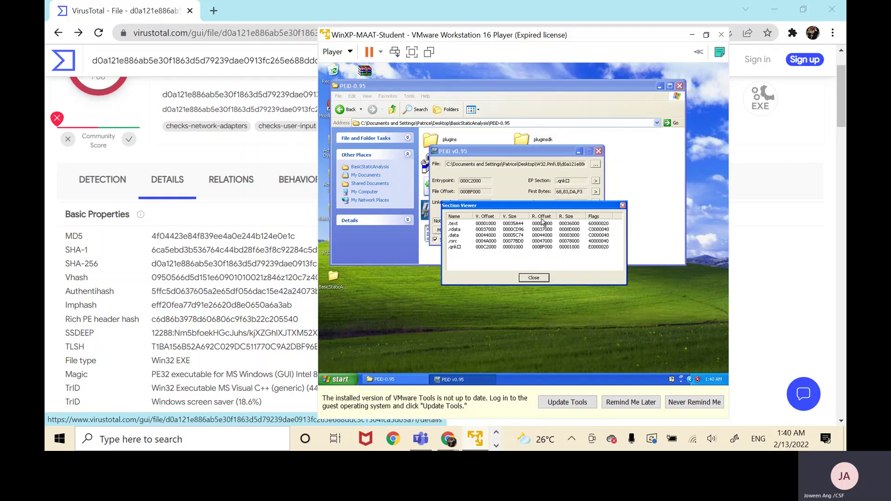
left_click(519, 223)
left_click(525, 229)
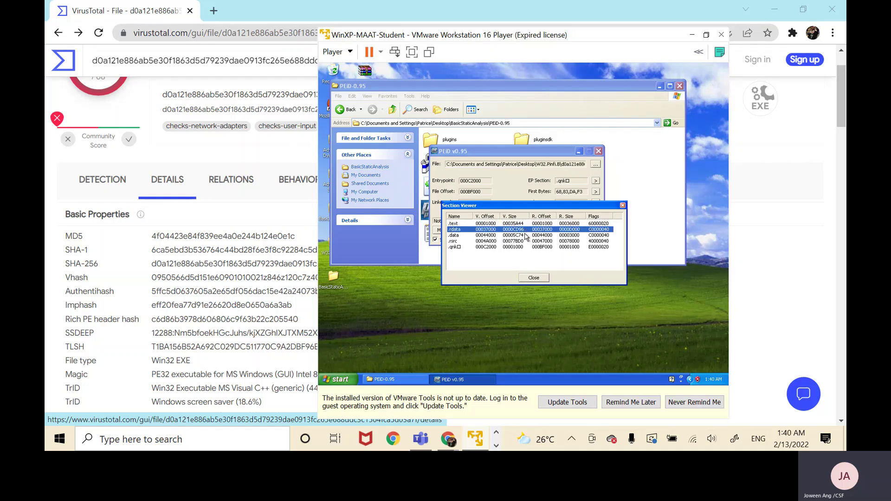
left_click(524, 235)
left_click(523, 241)
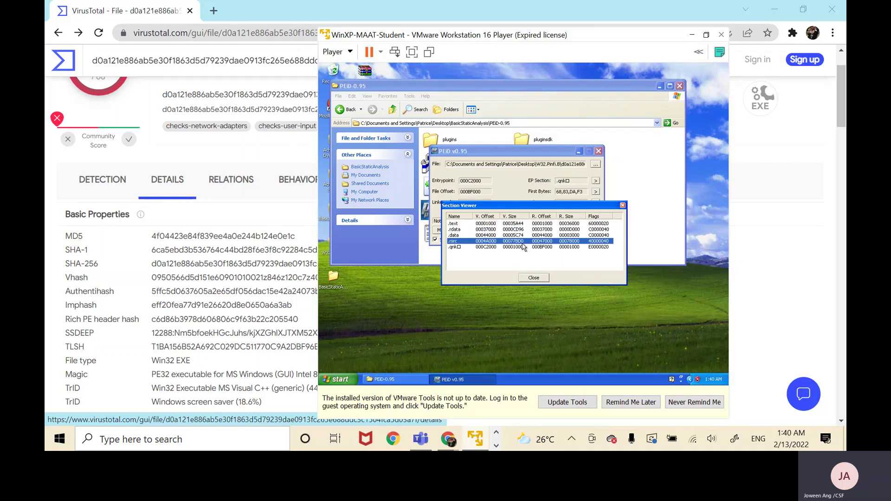
left_click(534, 278)
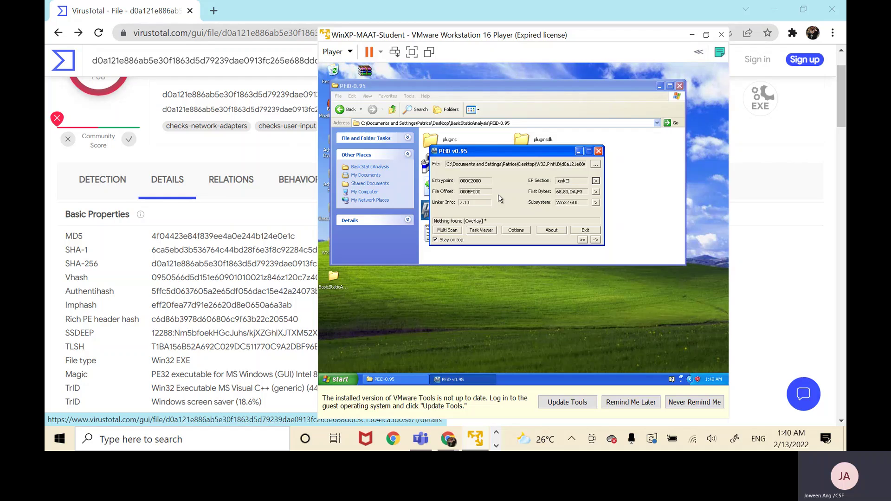
- Run a Hardcore Scan on the loaded sample to identify its packer or compiler
left_click(496, 220)
left_click(596, 240)
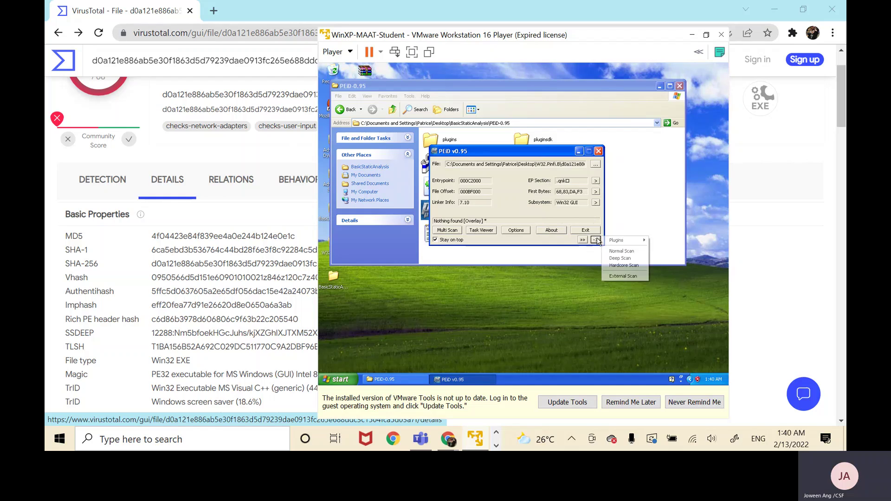
left_click(618, 265)
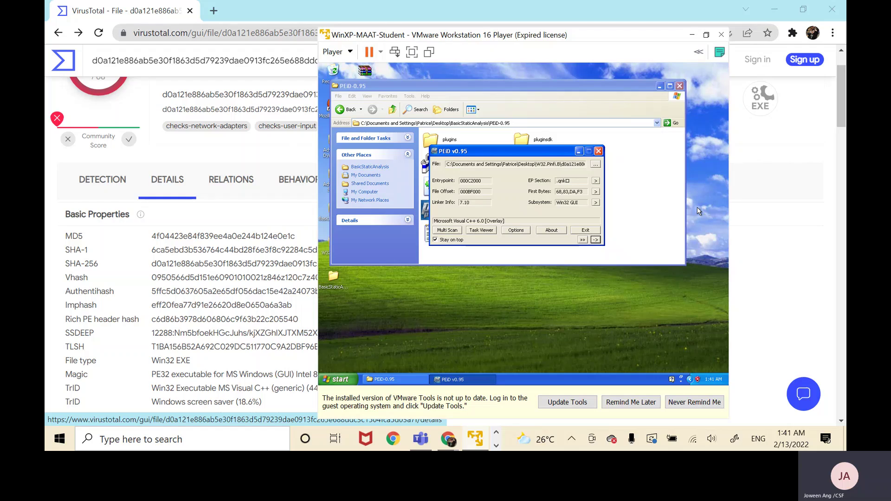
- Look over the available PEiD plugins, then close PEiD and return to the BasicStaticAnalysis folder
left_click(595, 240)
mouse_move(622, 240)
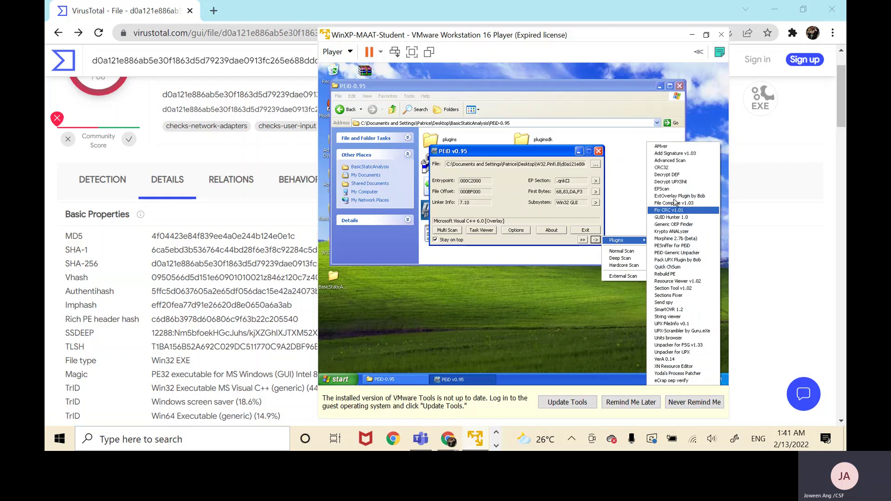
left_click(579, 211)
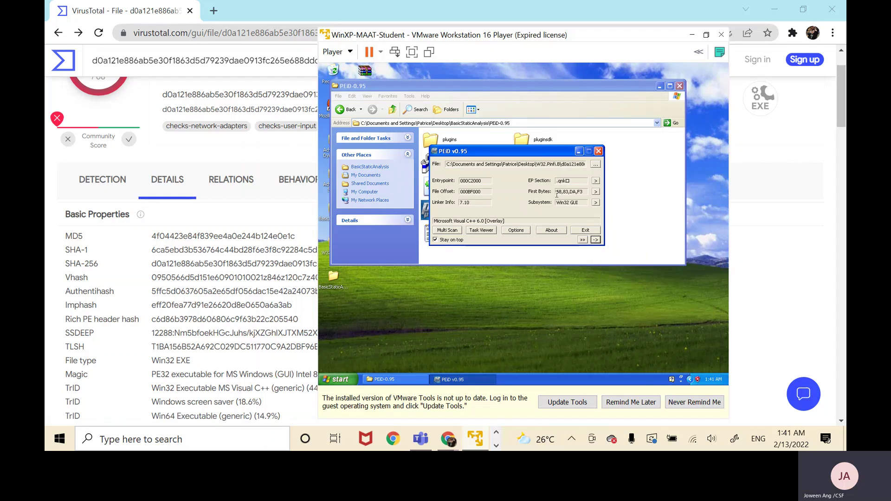
left_click(599, 151)
left_click(340, 110)
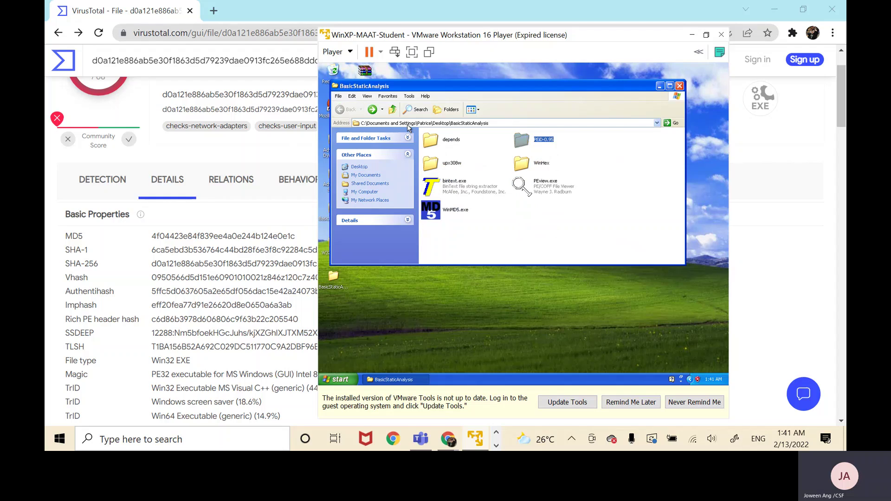
- Open the d0a121e8…5d03a7f - Copy.exe sample in PEview, then maximize the virtual machine window and widen the PEview window
double_click(553, 186)
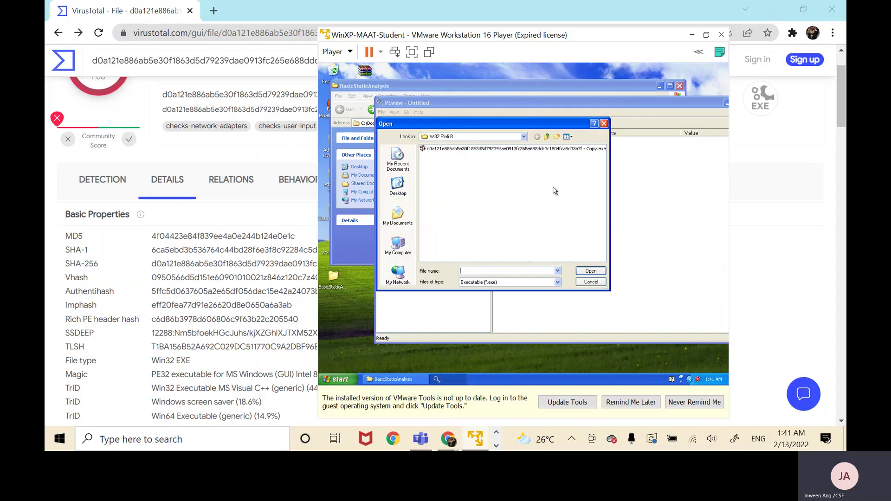
left_click(495, 150)
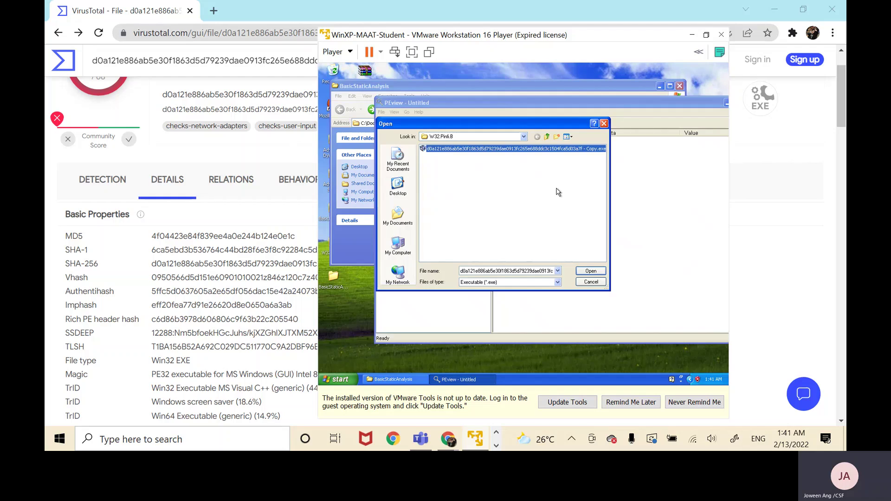
left_click(591, 271)
left_click_drag(510, 102, 465, 91)
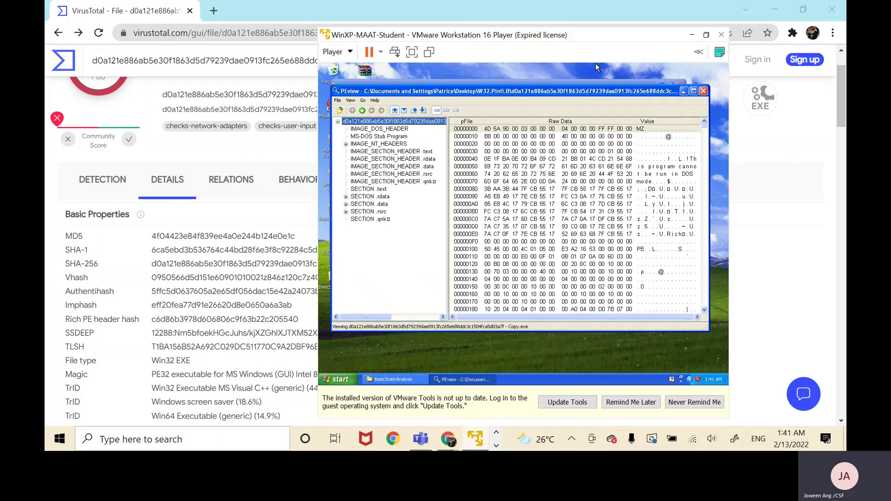
left_click(704, 37)
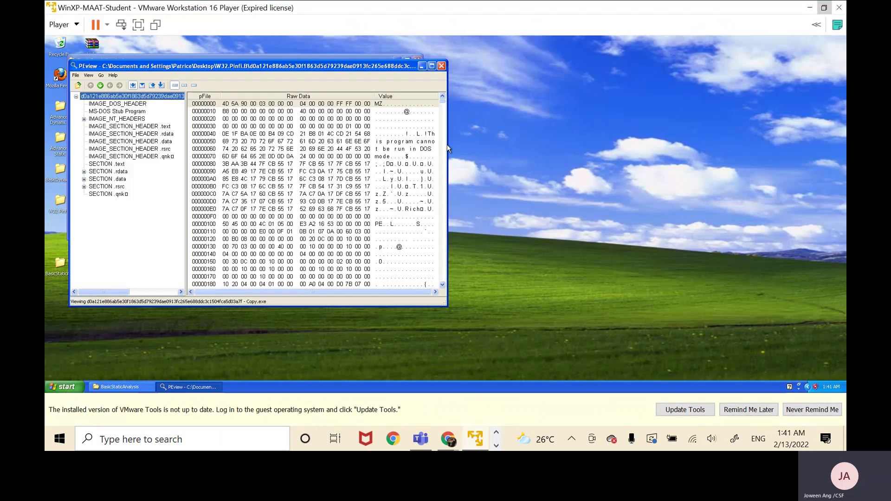
left_click_drag(449, 146, 516, 147)
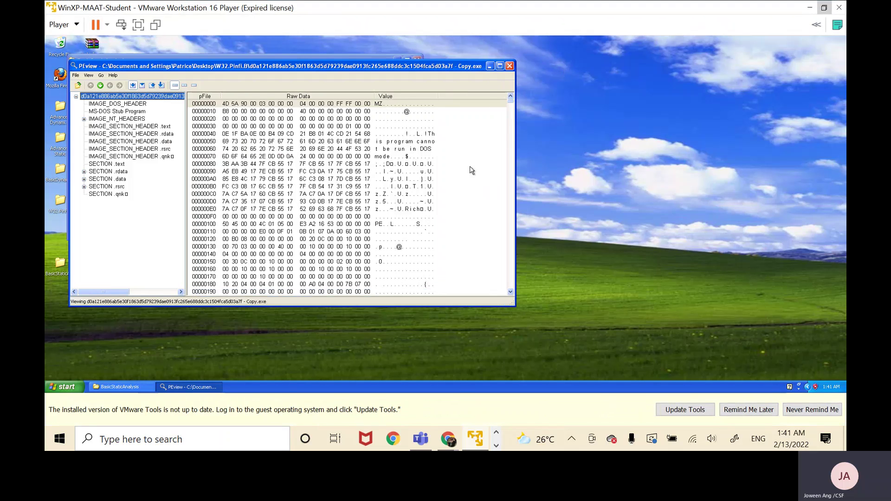
- Expand IMAGE_NT_HEADERS and examine the Time Date Stamp in the sample's IMAGE_FILE_HEADER
left_click(116, 119)
left_click(84, 119)
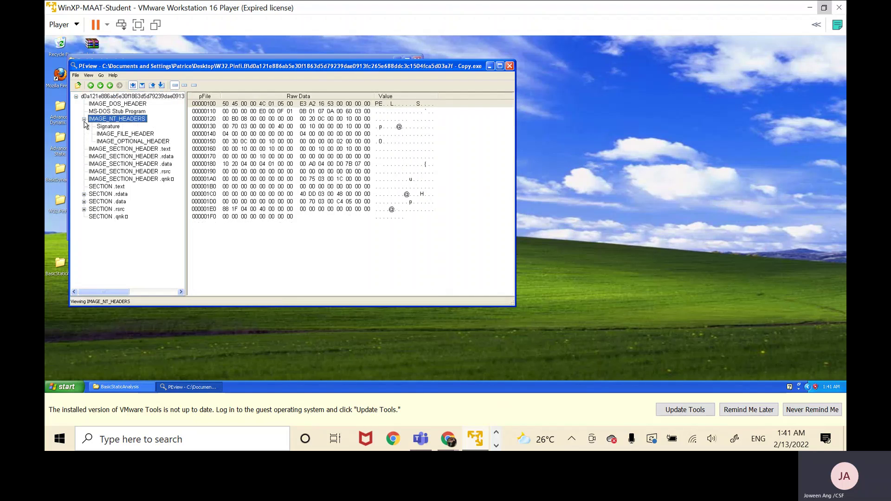
left_click(130, 135)
left_click(296, 201)
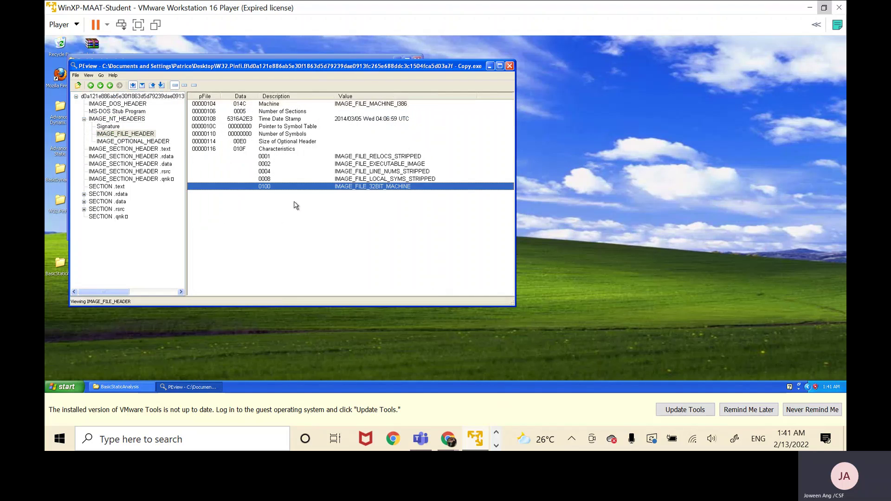
left_click(143, 135)
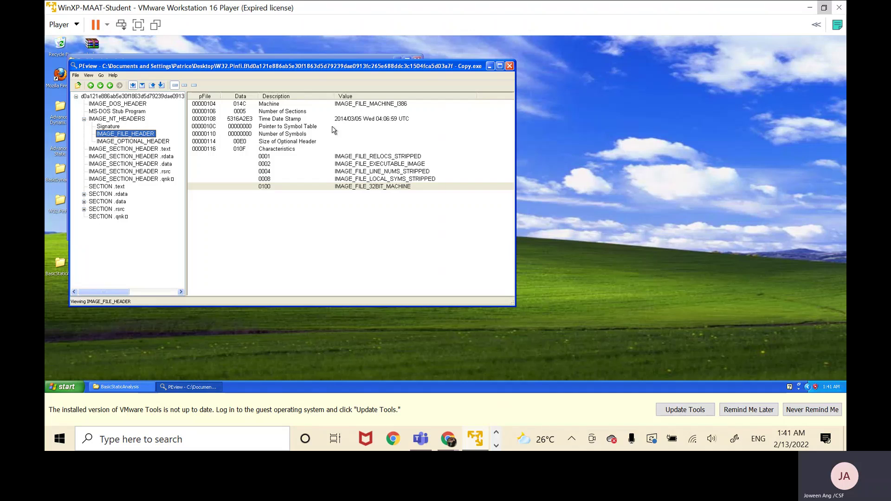
left_click(268, 121)
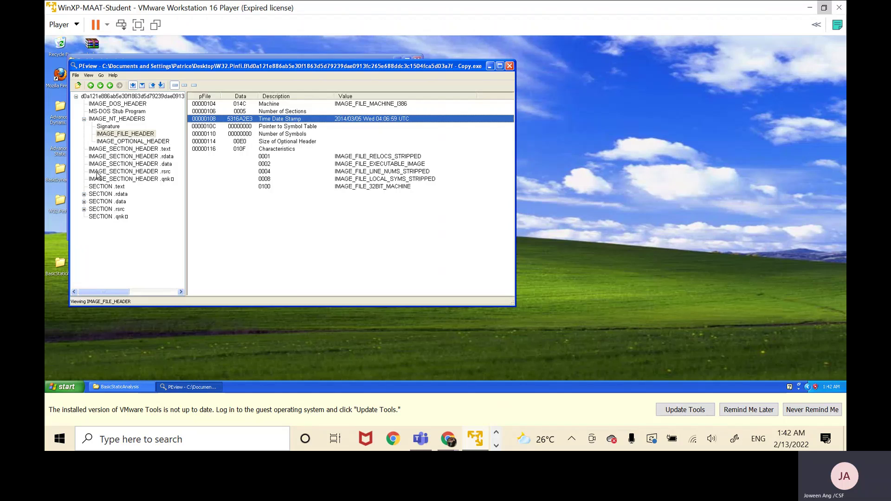
- Examine the imported functions in the IMPORT Address Table of SECTION .rdata, then close PEview
left_click(87, 195)
left_click(86, 195)
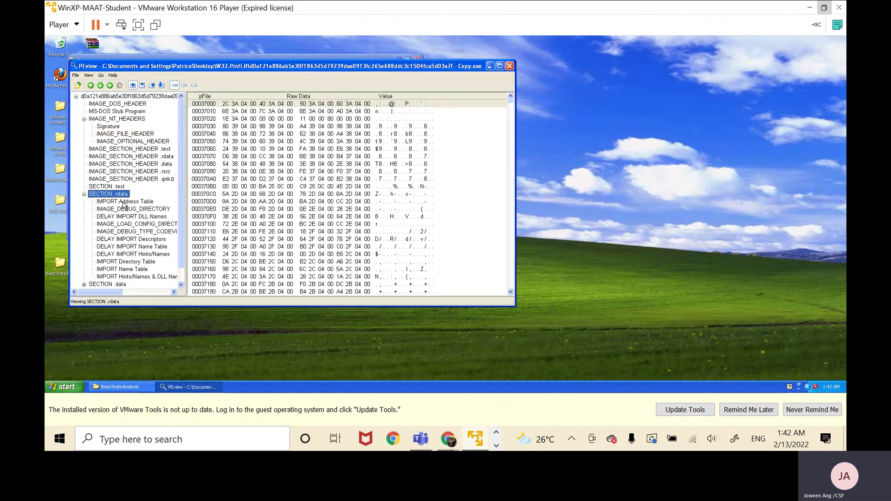
left_click(124, 203)
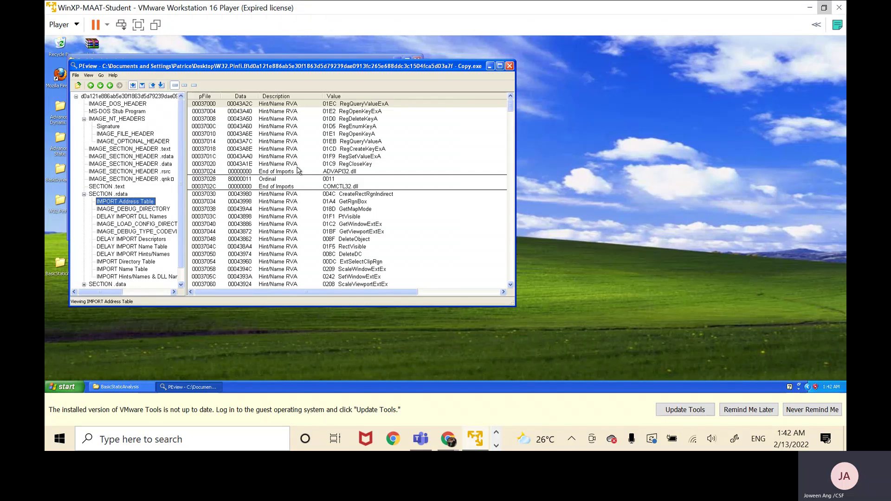
scroll(334, 155, "down", 1)
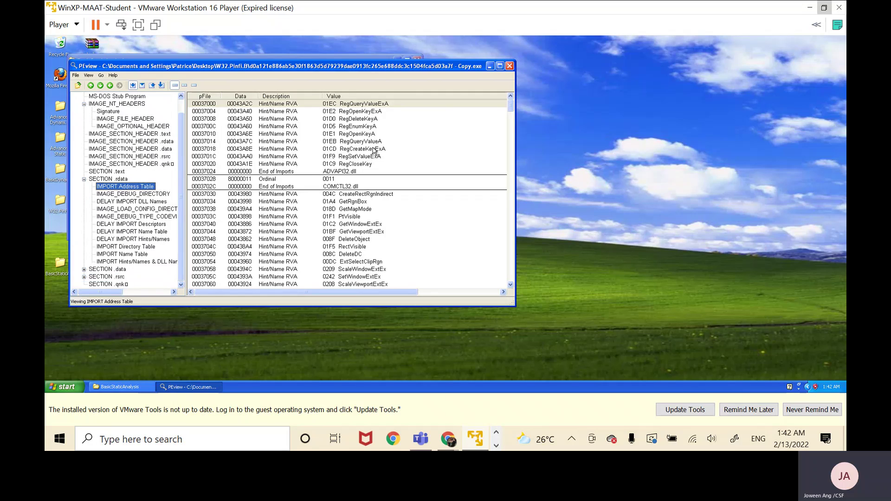
left_click(378, 149)
scroll(411, 147, "down", 2)
scroll(433, 133, "down", 12)
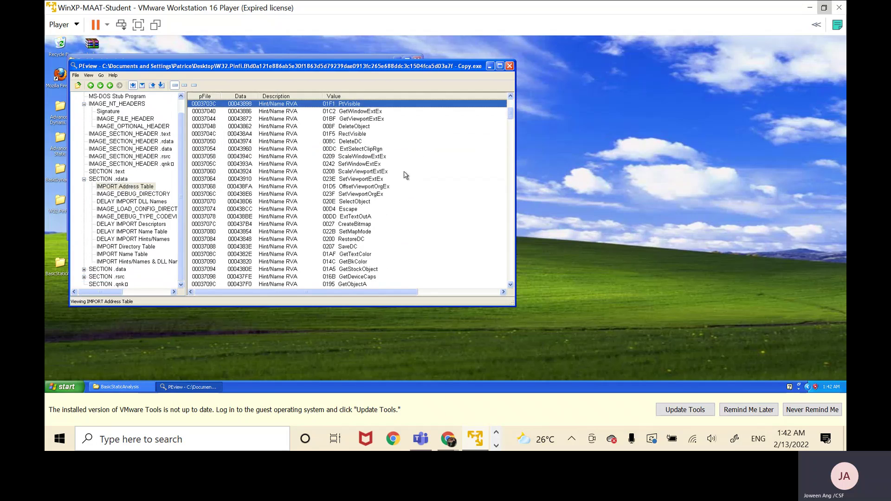
scroll(403, 172, "down", 5)
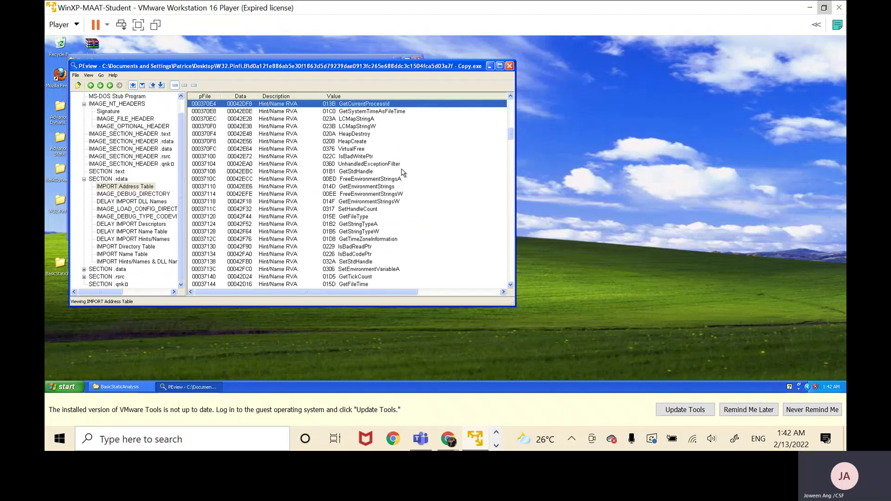
scroll(403, 173, "down", 1)
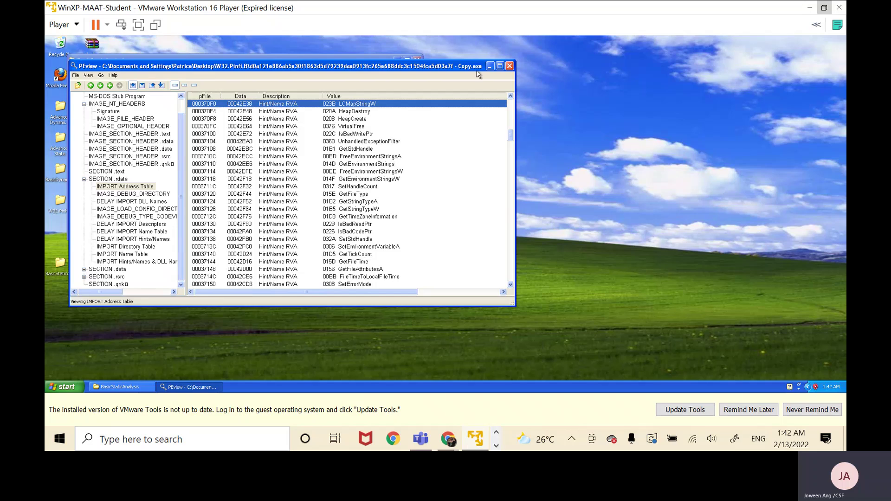
left_click(510, 66)
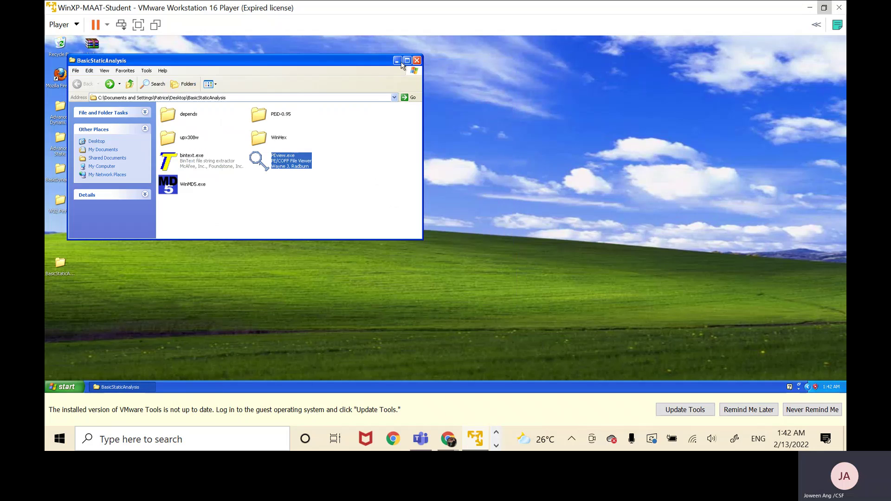
- Start Dependency Walker from the depends folder and load the recently used extensionless d0a121e8…5d03a7f sample
double_click(207, 119)
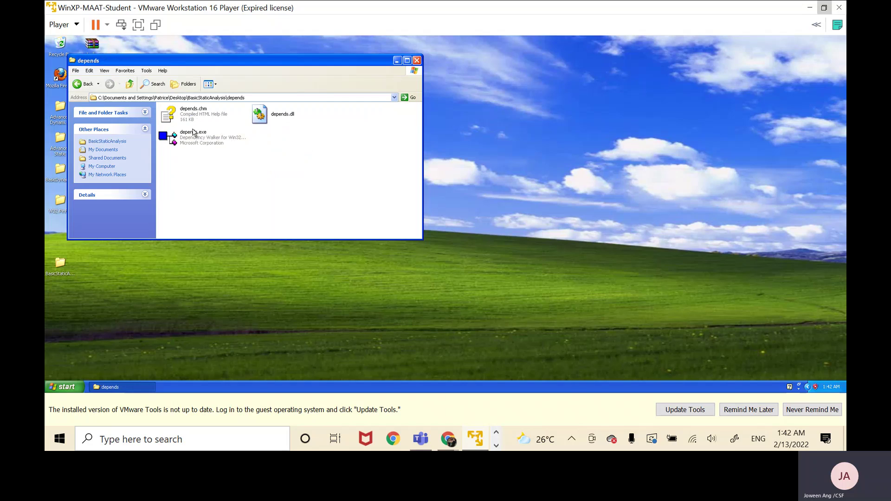
double_click(195, 135)
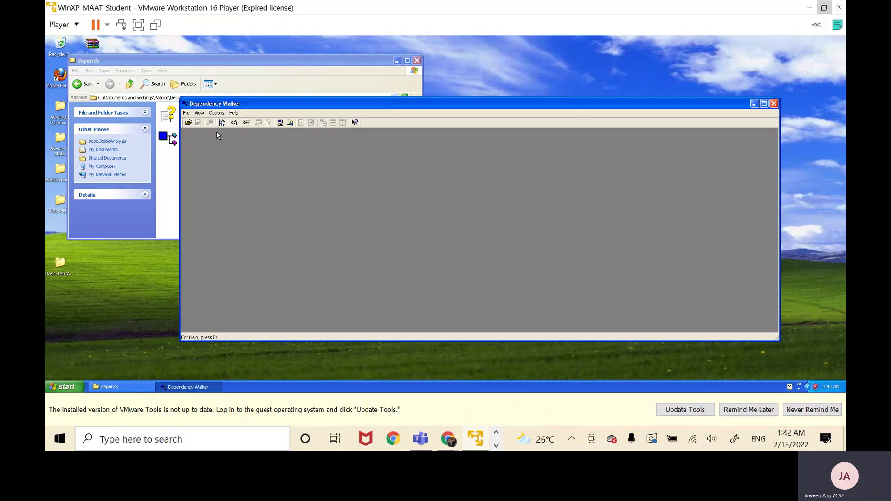
left_click(186, 113)
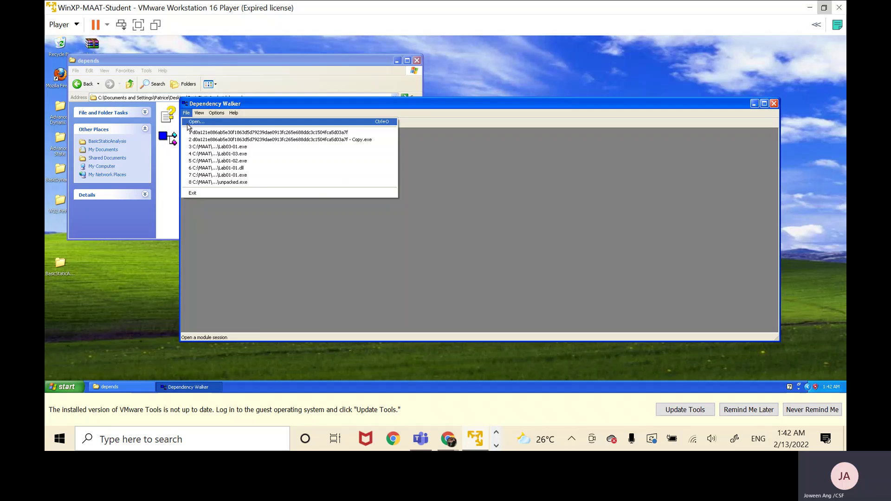
left_click(198, 133)
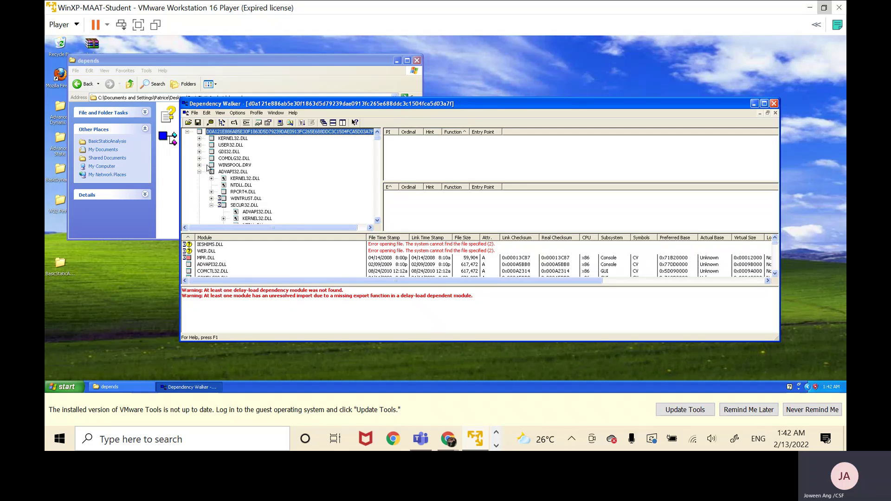
- Collapse the expanded ADVAPI32.DLL branch in the module tree and maximize the Dependency Walker window
left_click(199, 171)
left_click(199, 145)
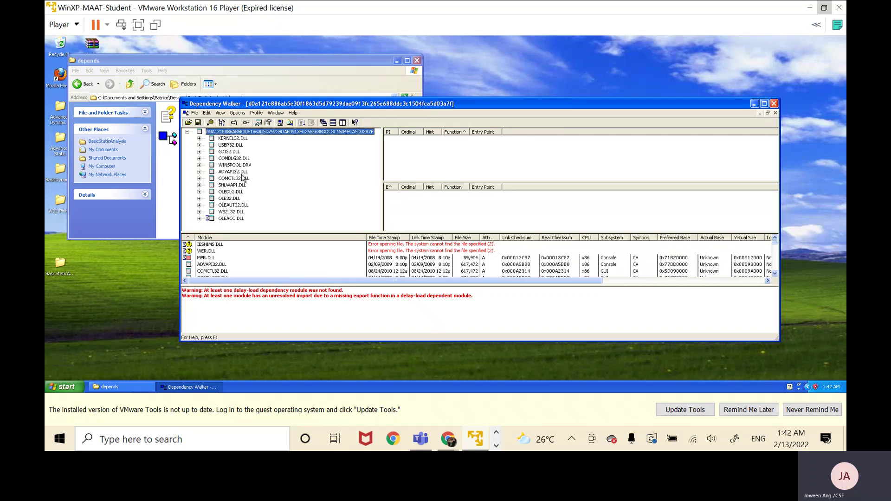
left_click(766, 105)
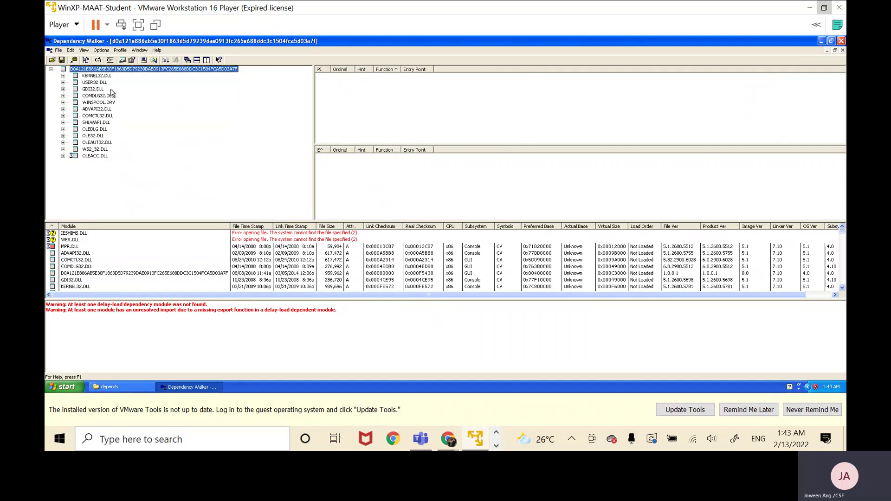
- Expand KERNEL32.DLL and examine the functions the sample imports from it, including CreateFileA and WriteFile
left_click(103, 76)
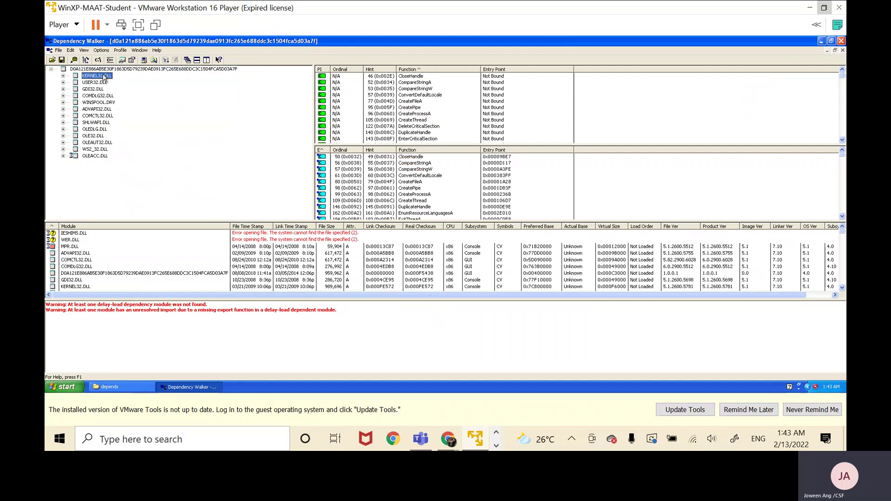
left_click(64, 76)
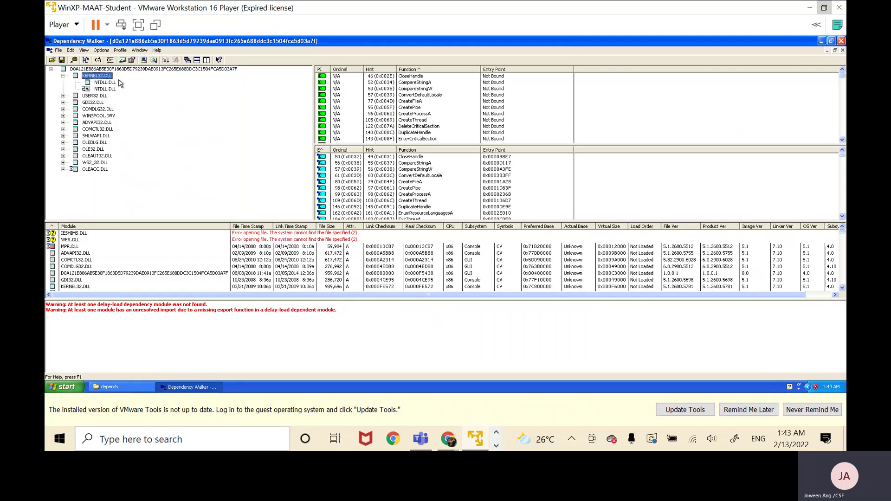
left_click(630, 103)
left_click(426, 102)
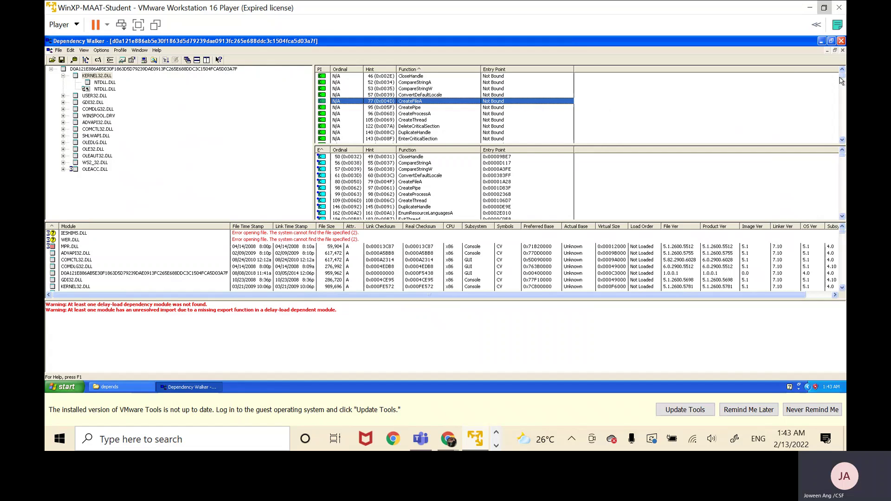
left_click_drag(841, 76, 832, 144)
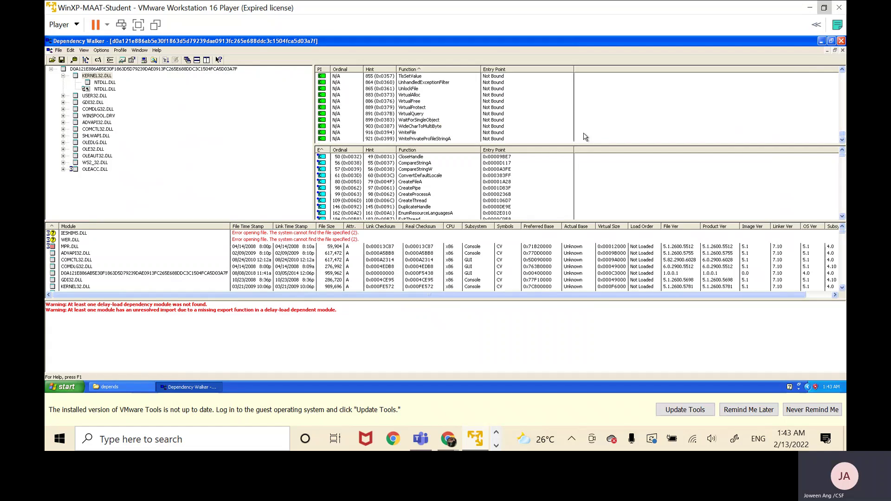
left_click(557, 132)
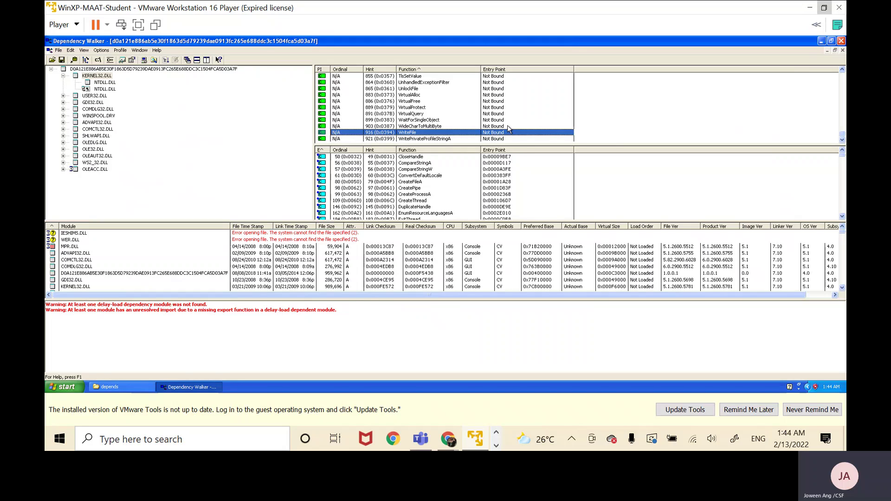
scroll(645, 137, "up", 4)
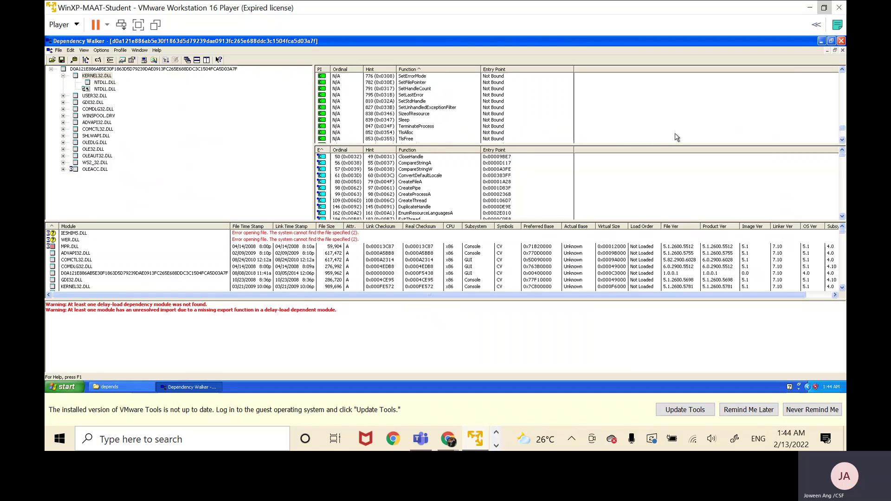
scroll(650, 128, "up", 10)
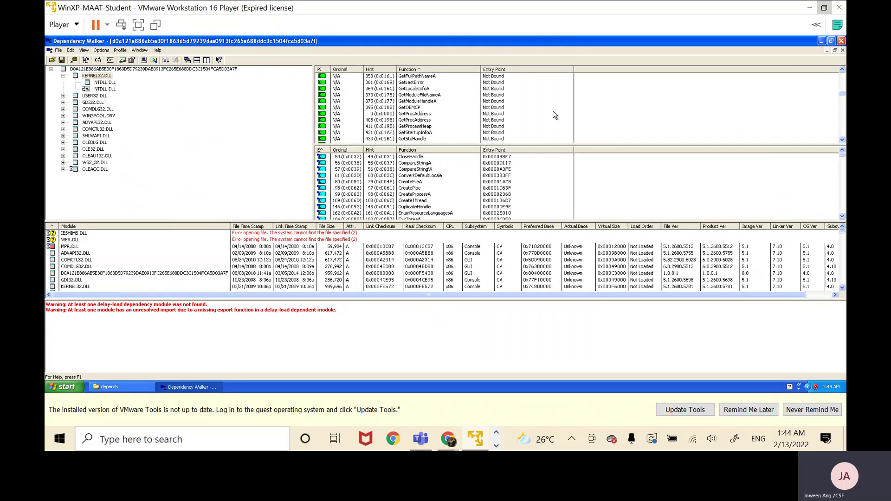
scroll(540, 113, "up", 1)
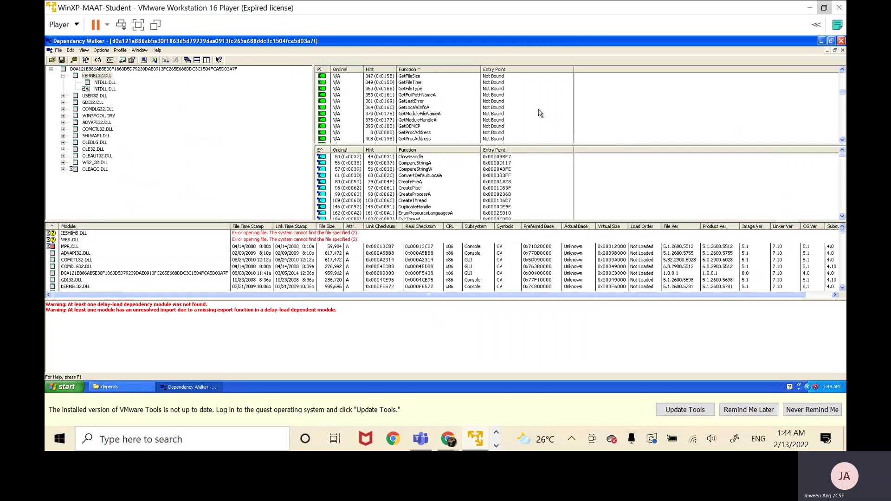
scroll(540, 112, "down", 1)
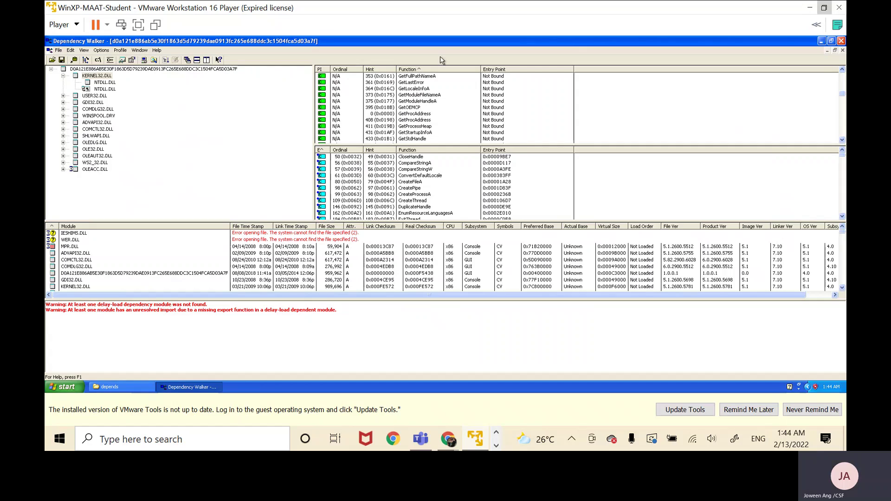
- Examine the functions of the first NTDLL.DLL under KERNEL32.DLL, highlight NtCreateMutant, and collapse the KERNEL32.DLL branch
left_click(104, 82)
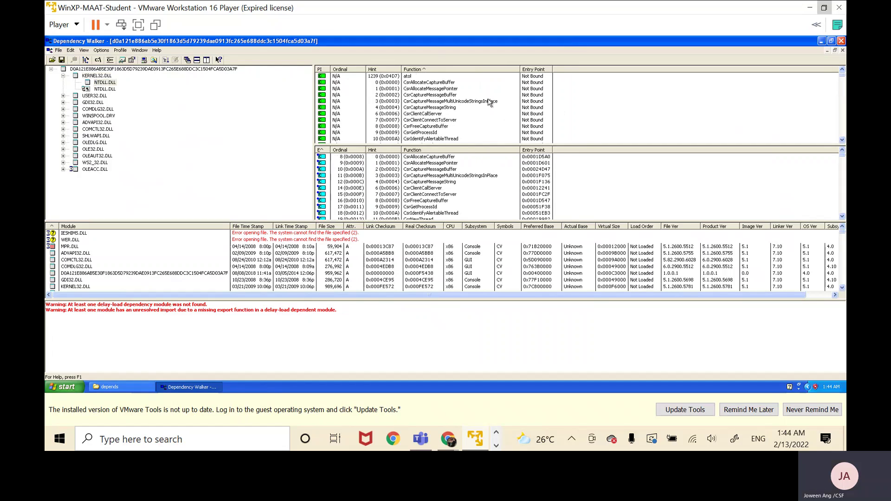
scroll(489, 102, "down", 1)
scroll(517, 117, "down", 1)
scroll(517, 117, "down", 6)
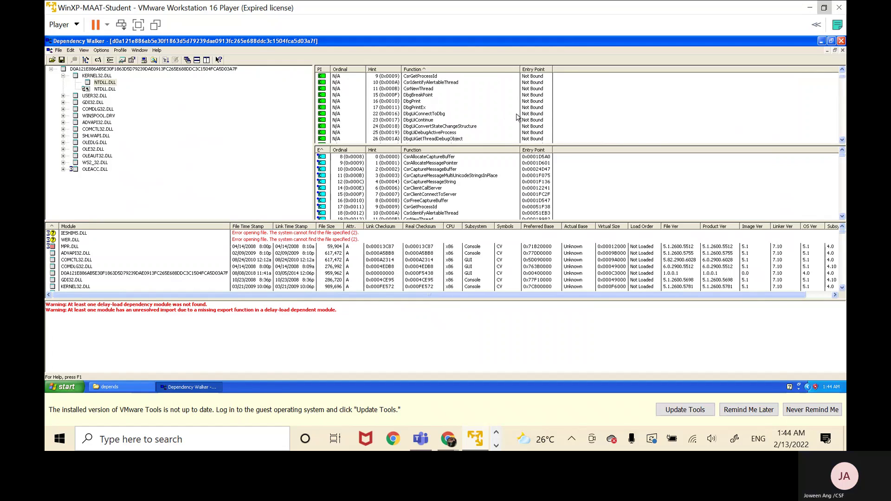
scroll(517, 117, "down", 8)
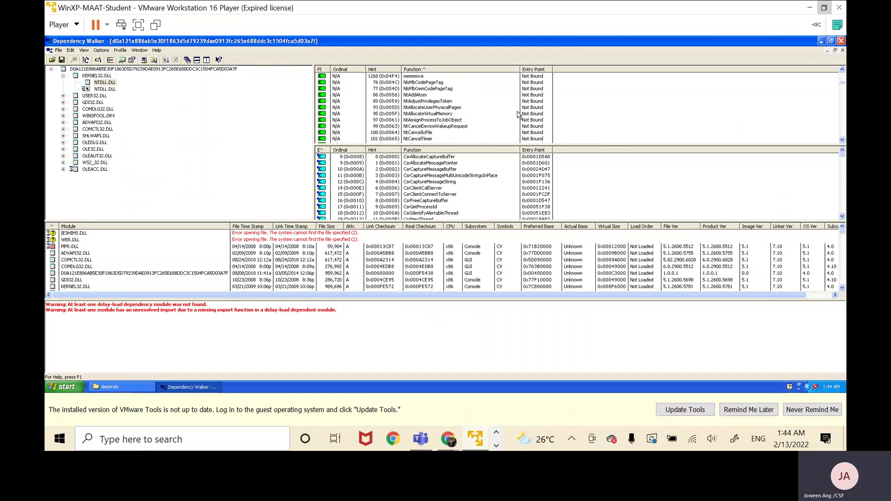
scroll(515, 114, "down", 5)
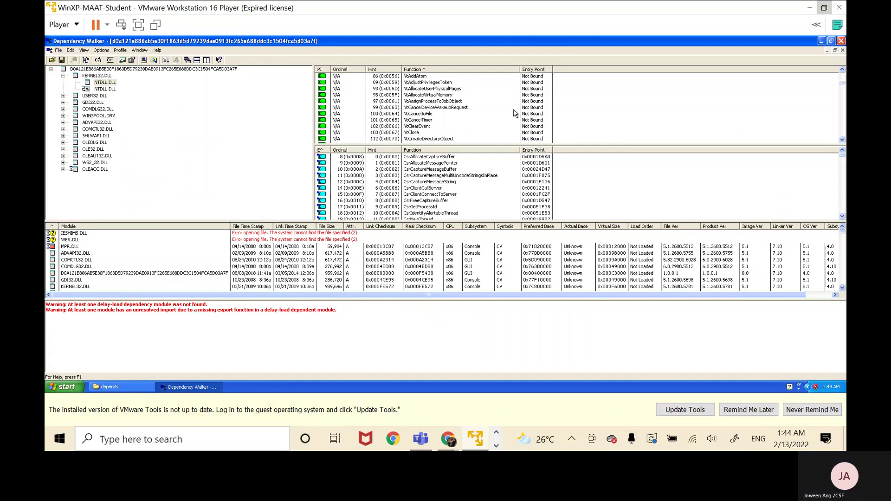
scroll(514, 114, "down", 1)
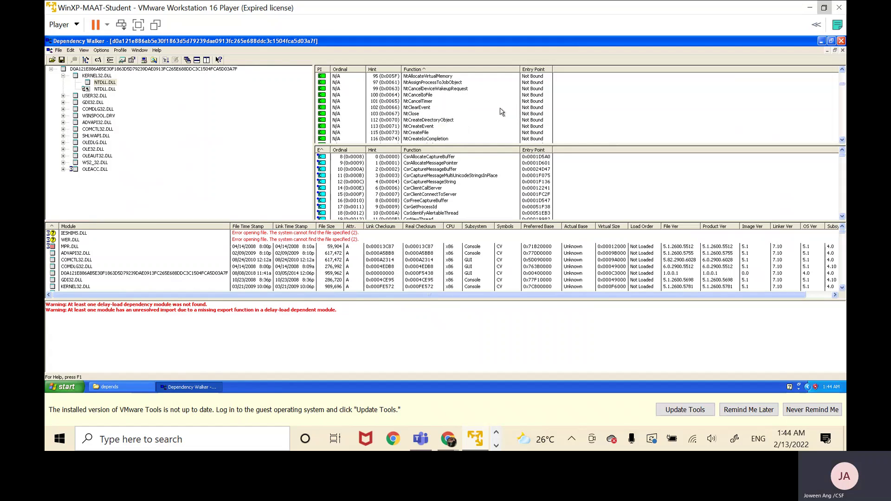
scroll(501, 112, "down", 2)
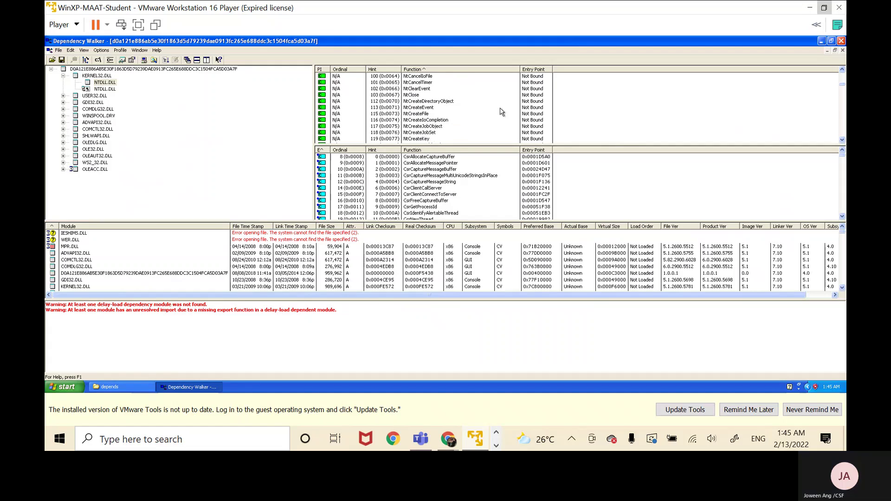
scroll(455, 127, "down", 1)
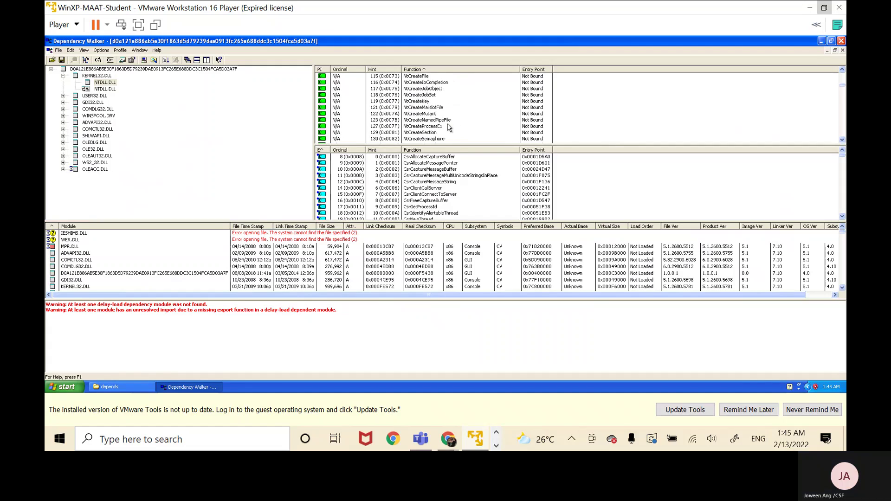
left_click(447, 114)
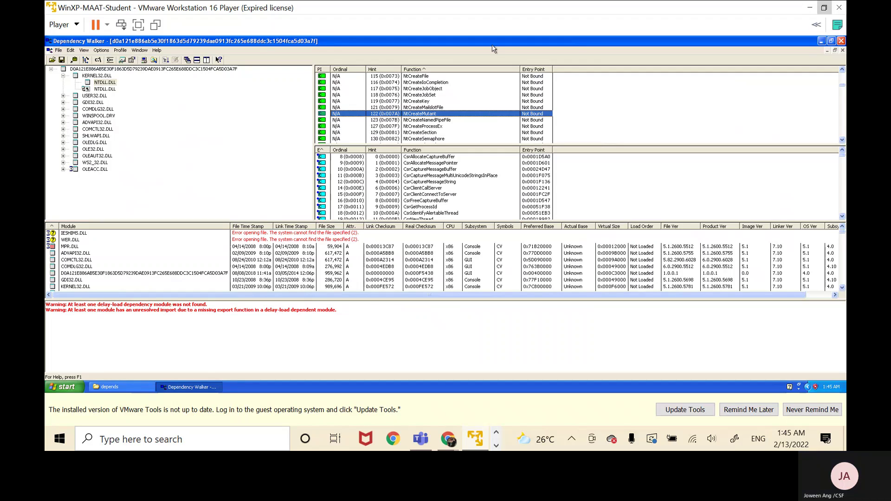
left_click(64, 76)
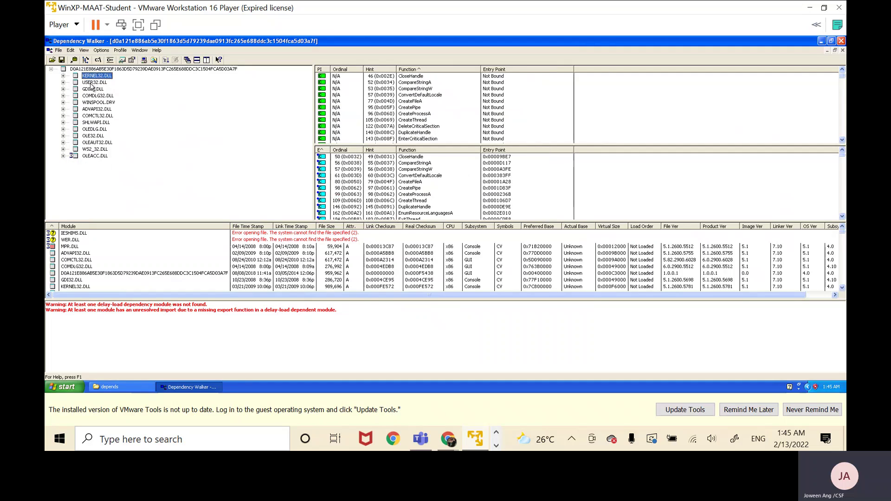
- Under USER32.DLL, examine ADVAPI32.DLL's registry functions RegSetValueExW, RegCreateKeyExW and RegQueryValueExW, then collapse the USER32.DLL branch
left_click(94, 82)
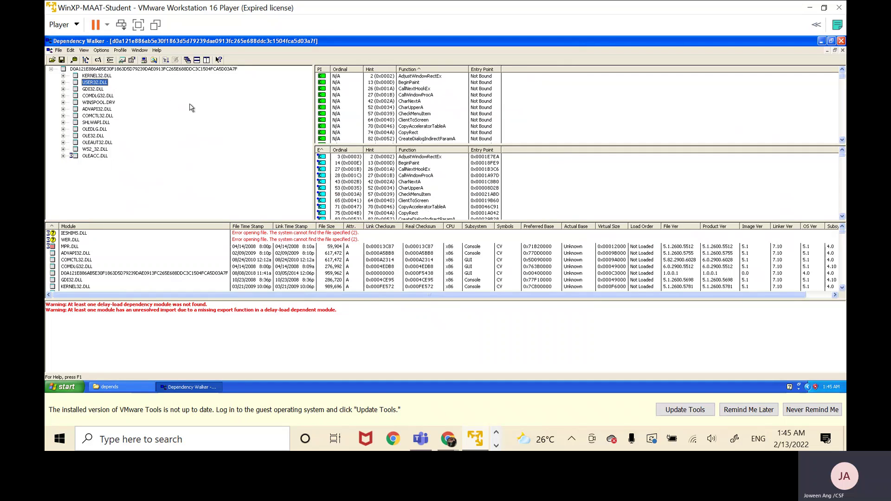
left_click(63, 83)
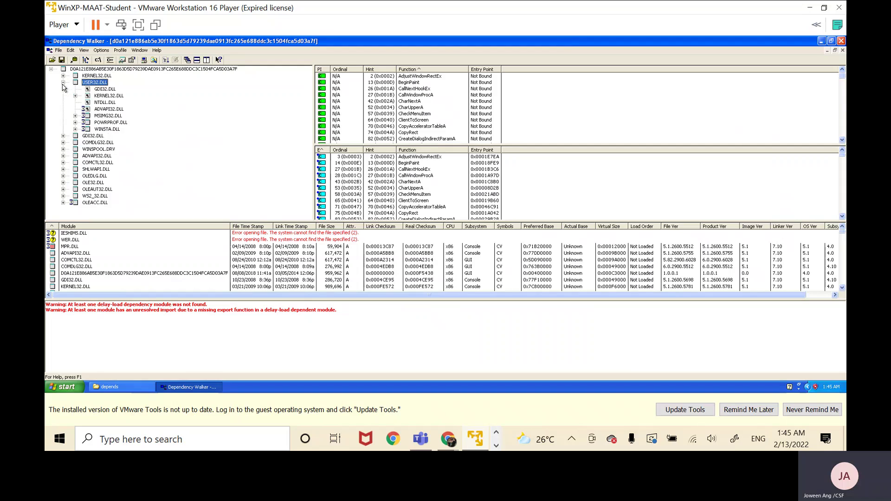
left_click(110, 111)
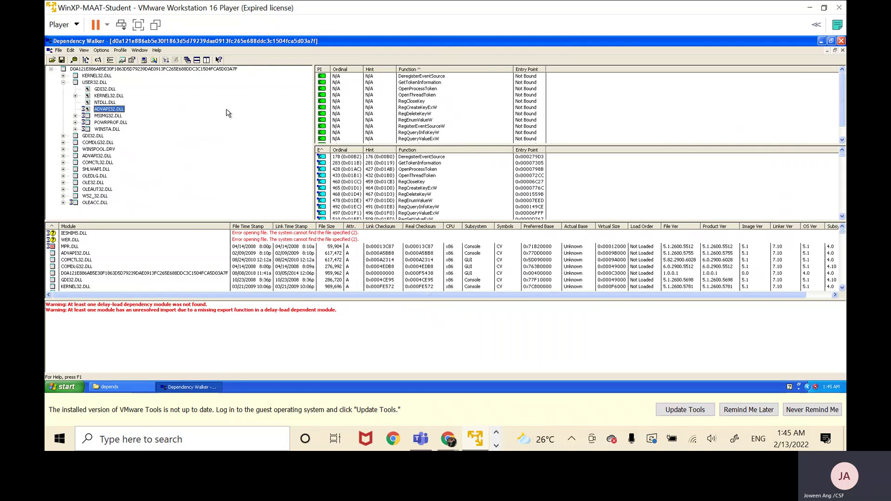
scroll(559, 115, "down", 1)
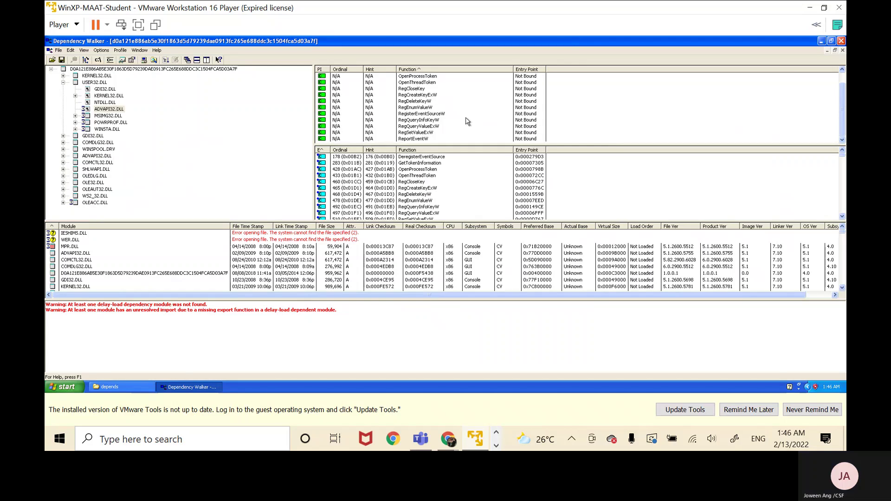
left_click(439, 134)
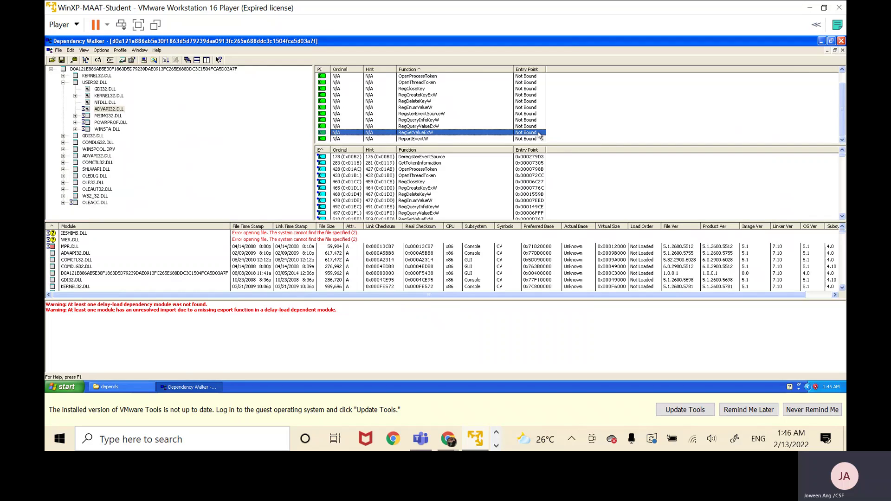
left_click(497, 96)
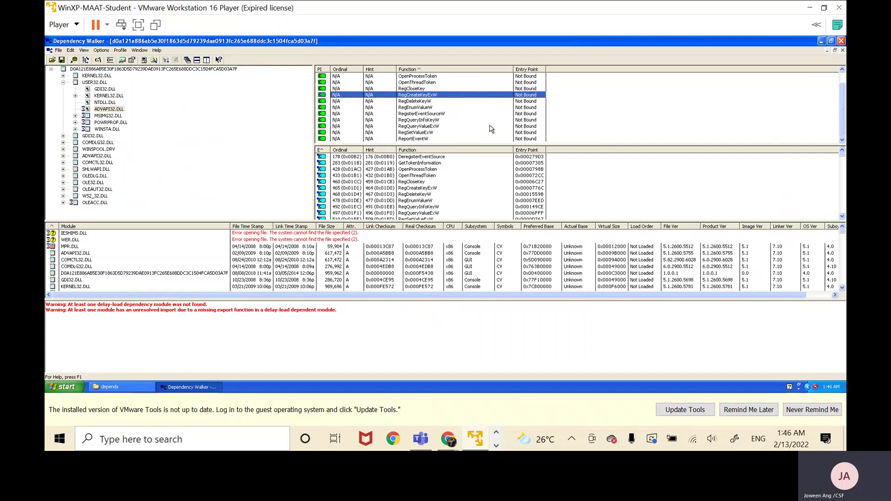
left_click(486, 126)
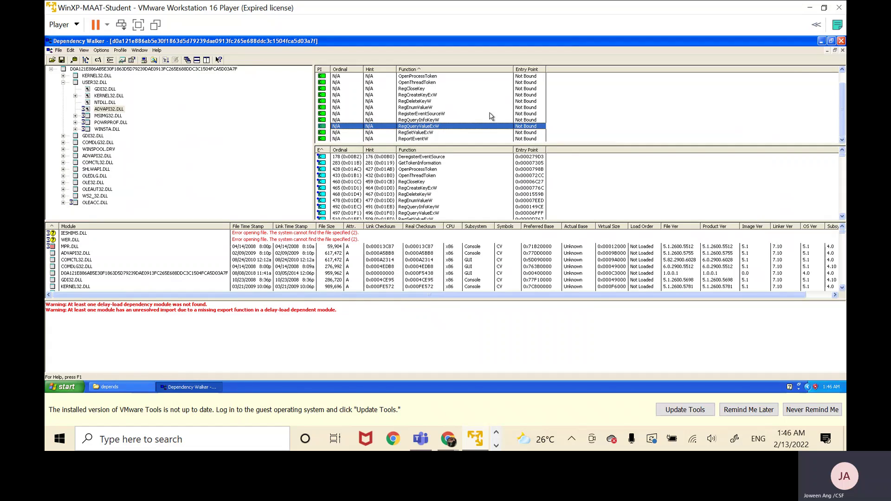
left_click(62, 82)
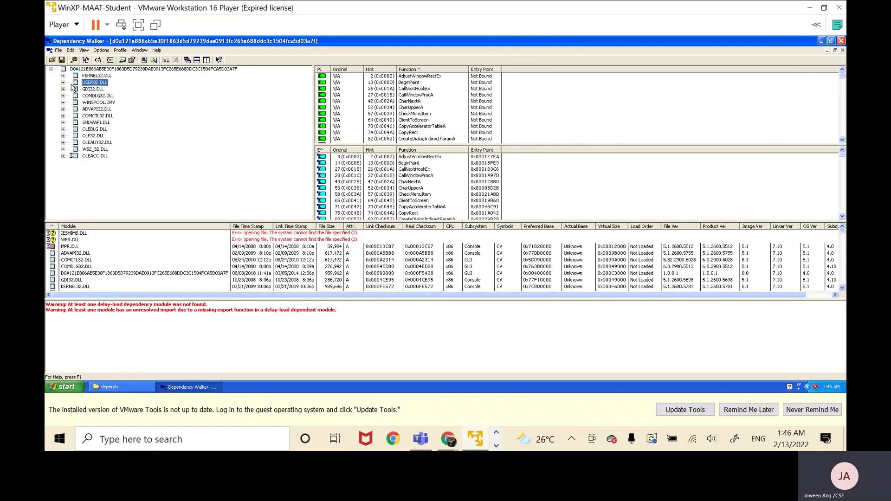
- Expand COMDLG32.DLL, examine the functions imported from its MPR.DLL dependency, and collapse the branch
left_click(97, 96)
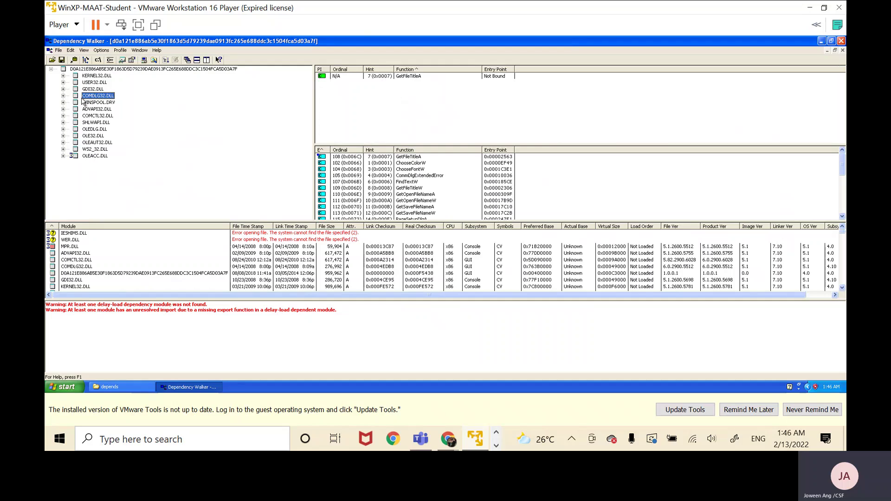
left_click(63, 95)
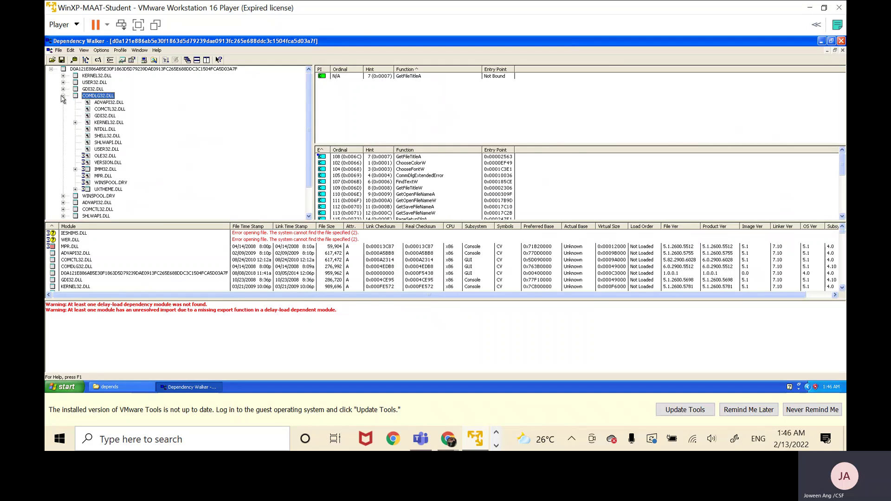
left_click(107, 176)
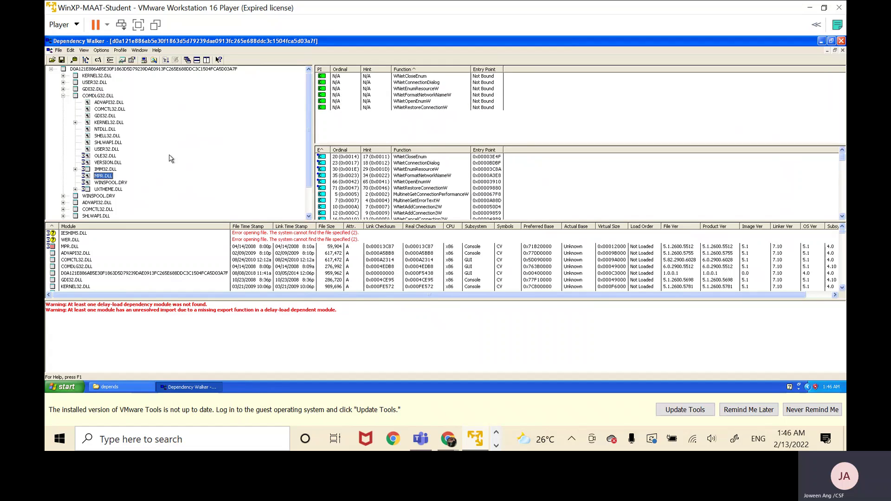
left_click(438, 138)
left_click(62, 96)
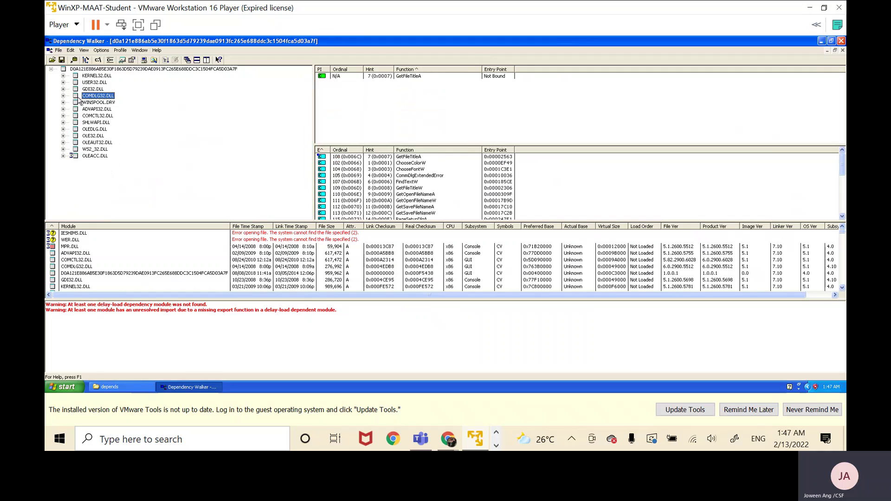
- Expand OLEDLG.DLL and examine the functions it imports from its MSVCRT.DLL and GDI32.DLL dependencies
left_click(100, 130)
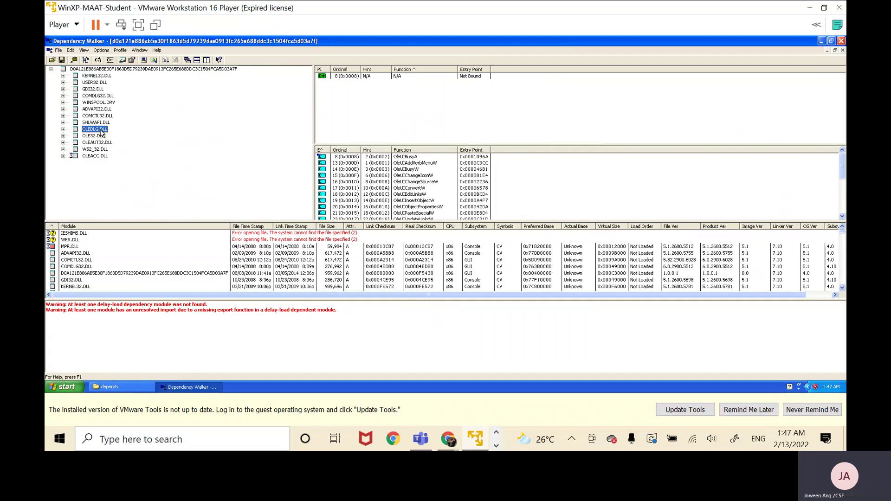
left_click(63, 129)
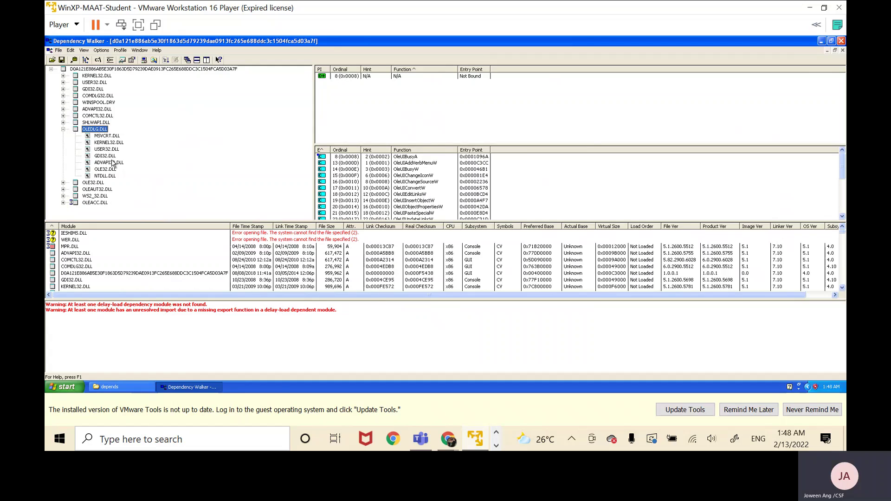
left_click(110, 149)
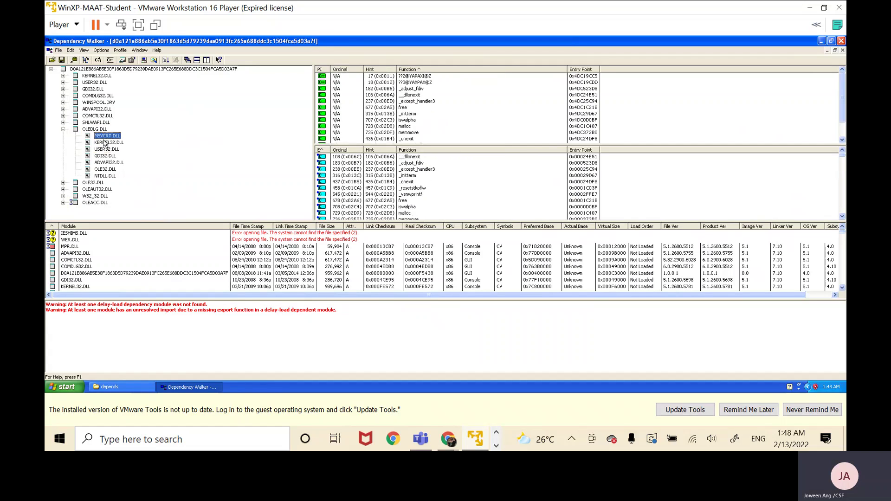
left_click(102, 156)
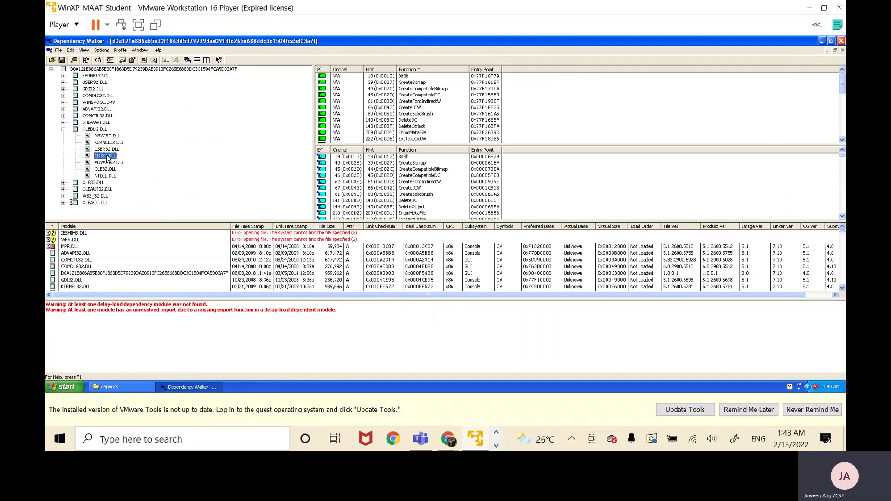
- Highlight the function the sample imports from OLEDLG.DLL by ordinal, and examine the functions of the OLE32.DLL beneath OLEDLG.DLL
left_click(96, 131)
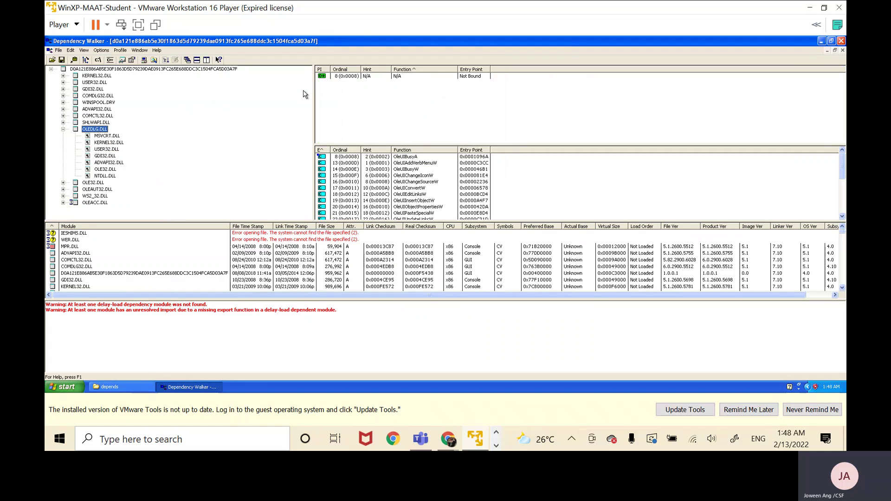
left_click(358, 91)
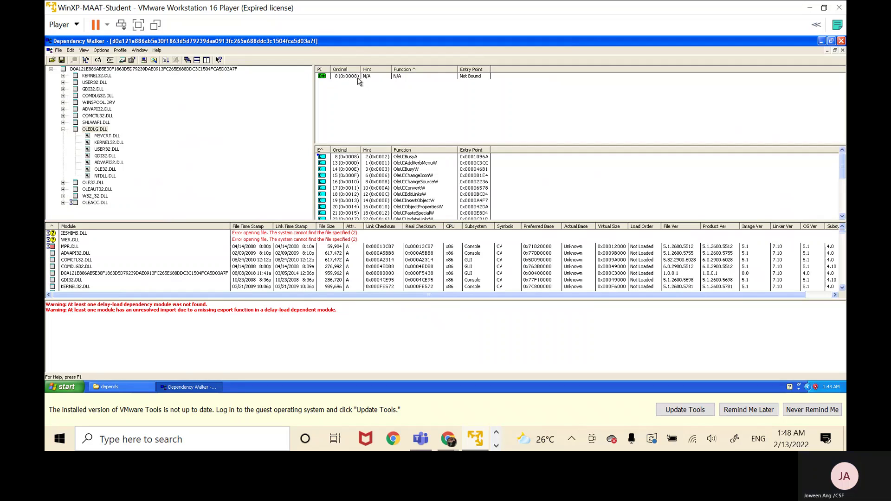
left_click(352, 78)
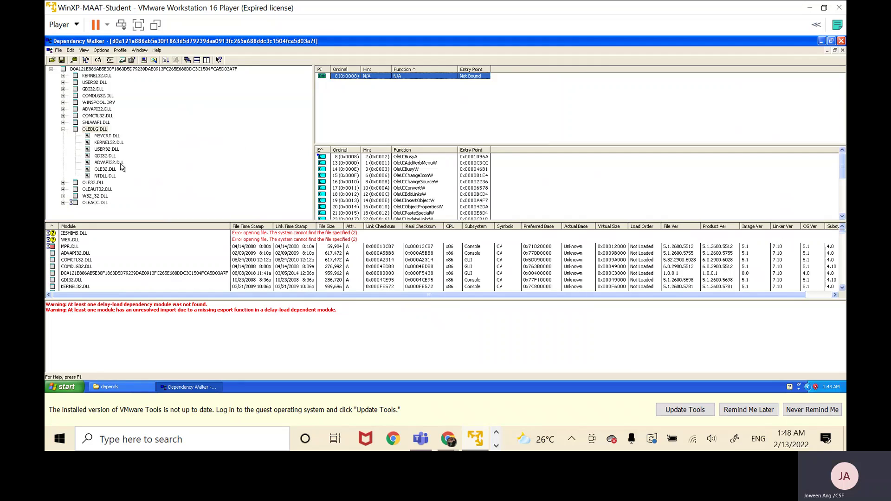
left_click(108, 170)
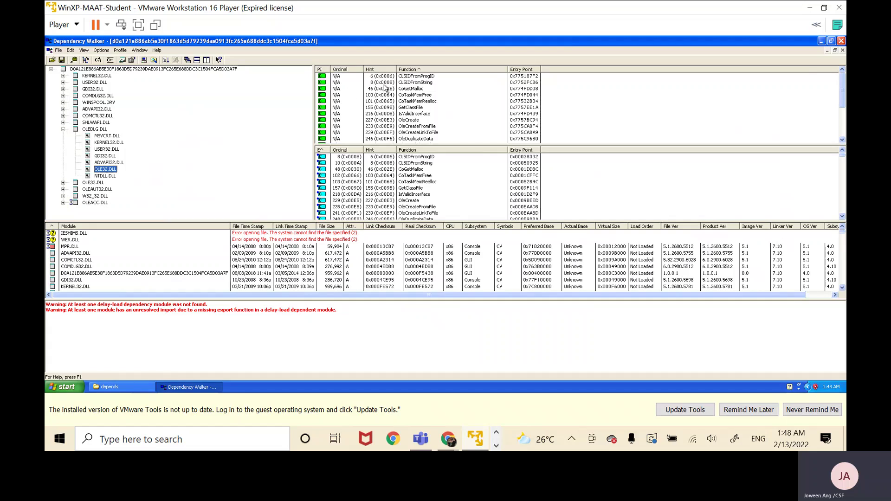
scroll(520, 97, "down", 3)
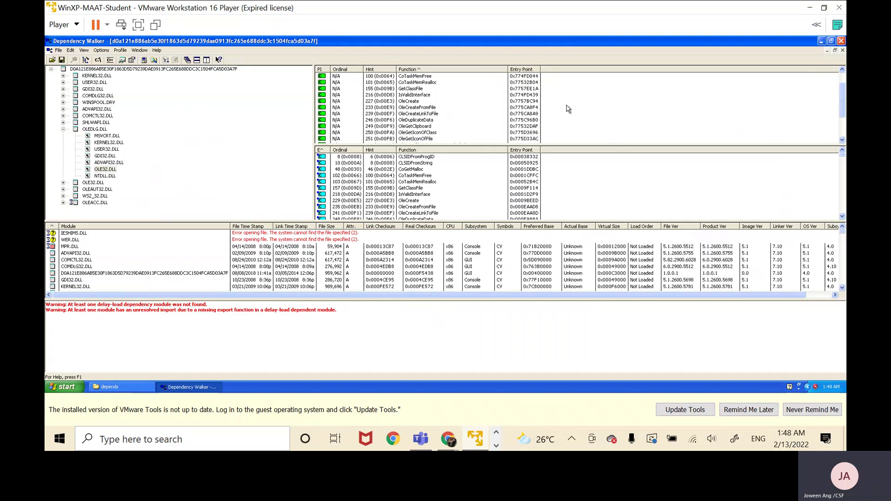